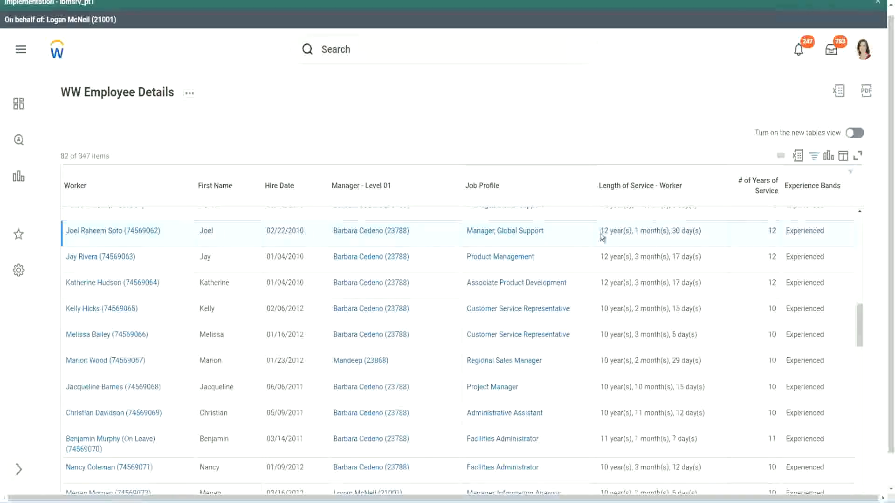
Compare Length of Service with # of Years of Service for the Manager, Global Support worker and the Administrative Assistant hired 05/09/2011.
left_click_drag(601, 237, 605, 238)
left_click(633, 229)
left_click_drag(599, 232, 685, 232)
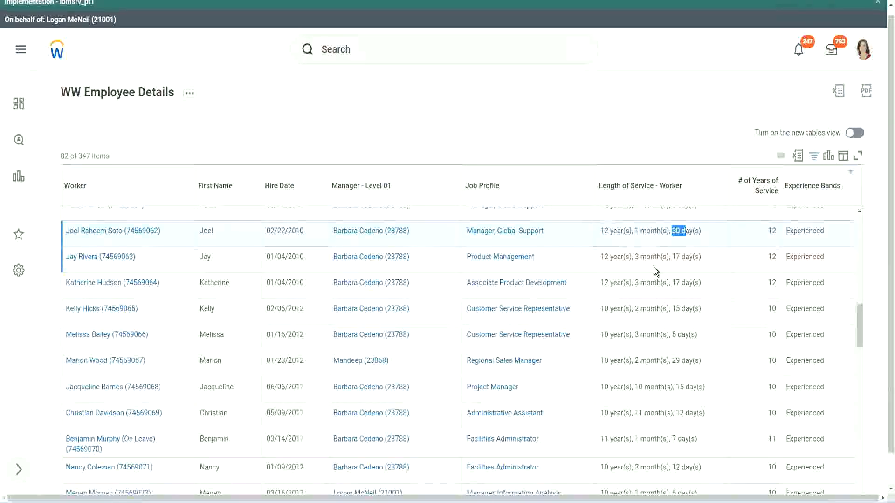
double_click(777, 230)
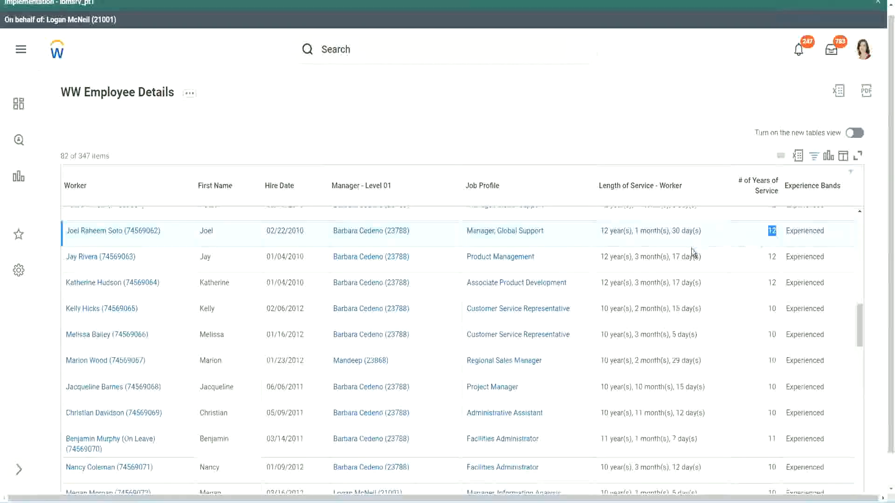
left_click(618, 414)
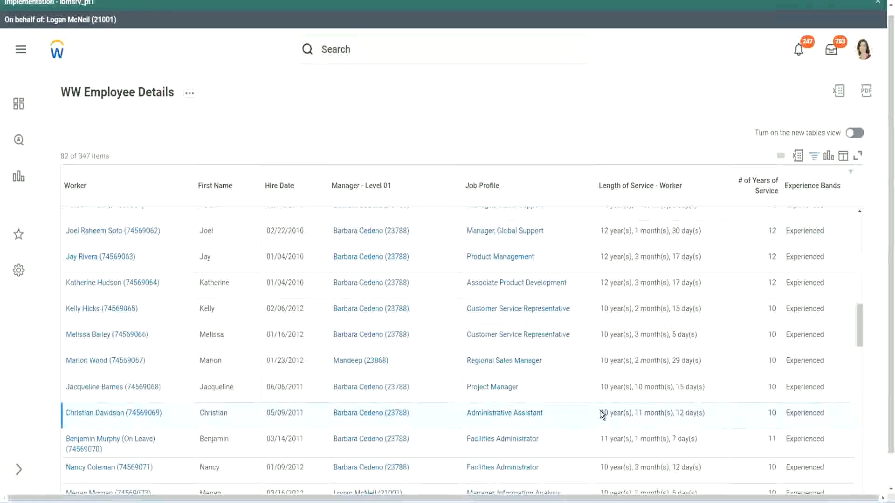
double_click(637, 412)
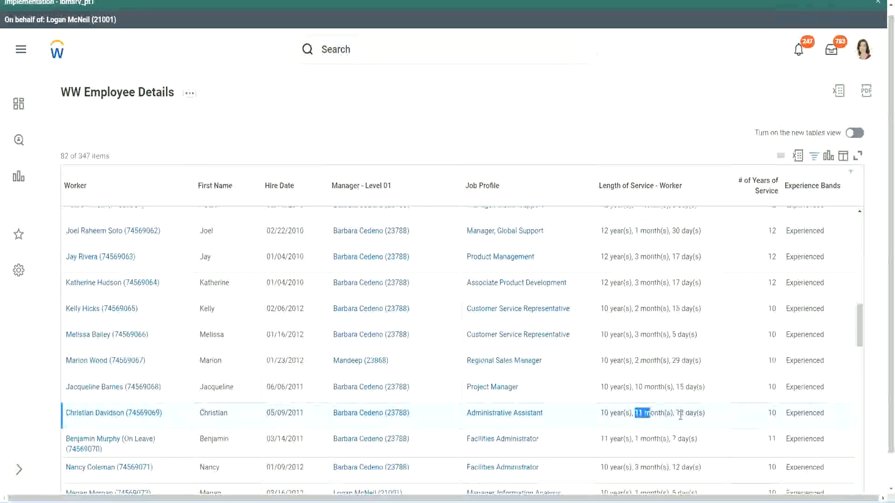
double_click(680, 413)
left_click(695, 413)
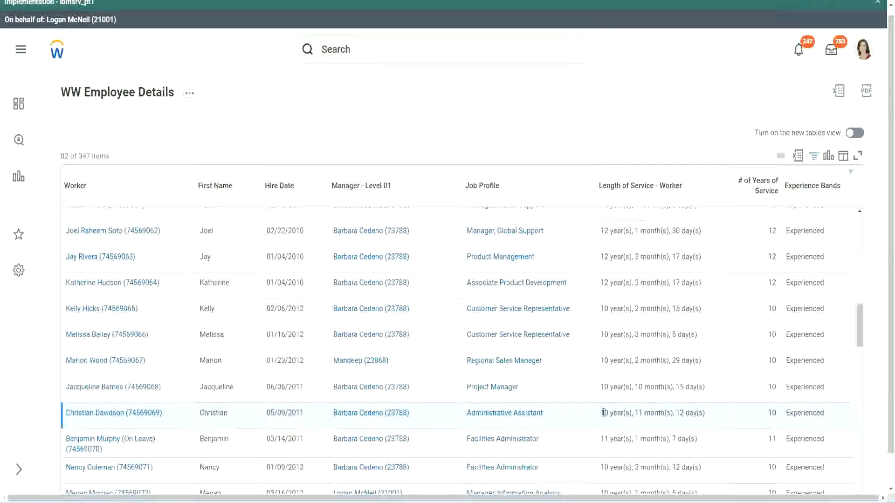
double_click(771, 413)
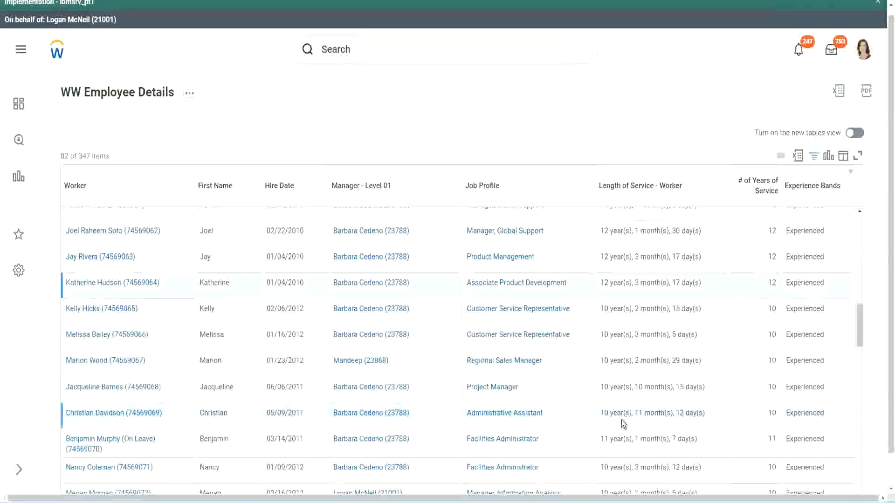
double_click(604, 413)
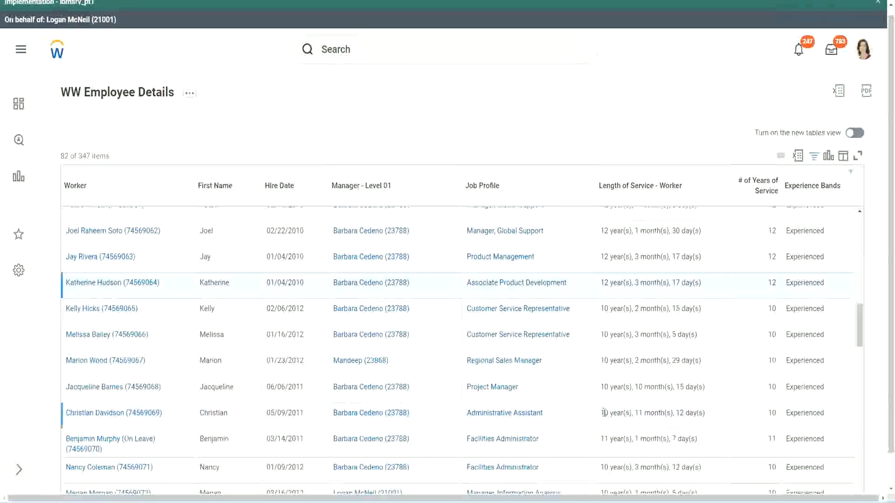
left_click(675, 410)
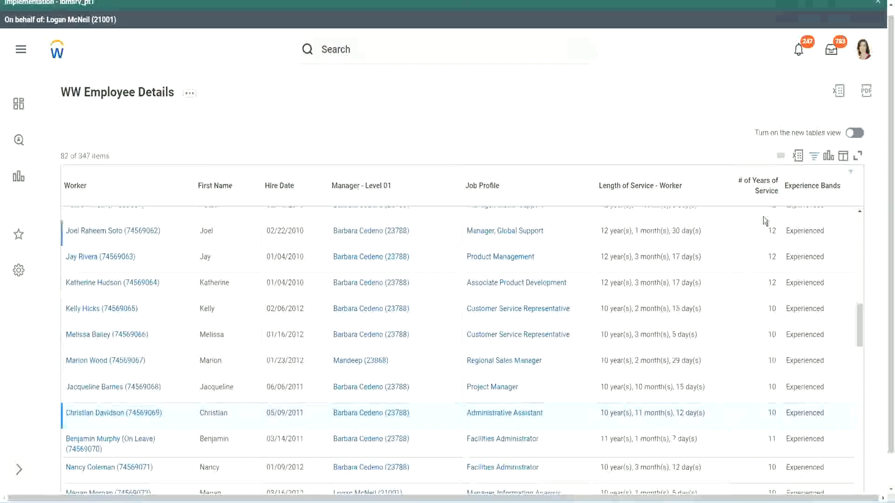
Recheck how both workers' lengths of service convert to whole years, and examine the Project Manager's length of service.
left_click(772, 230)
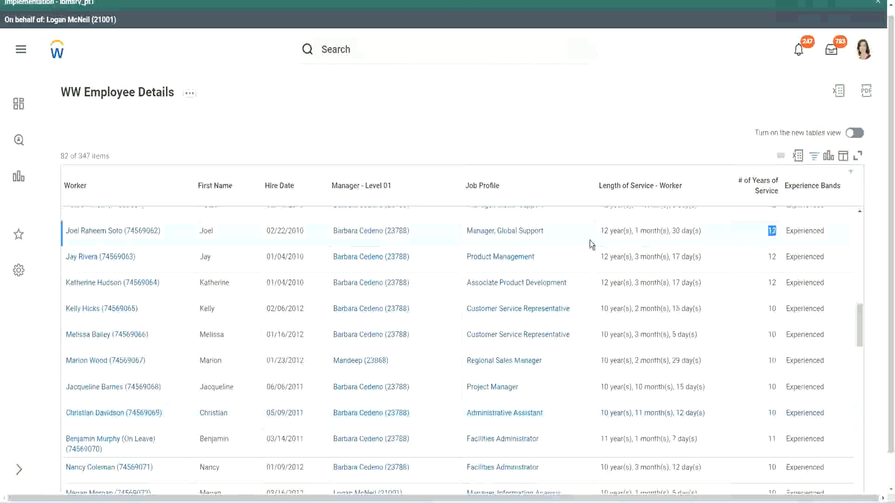
left_click_drag(622, 227, 713, 228)
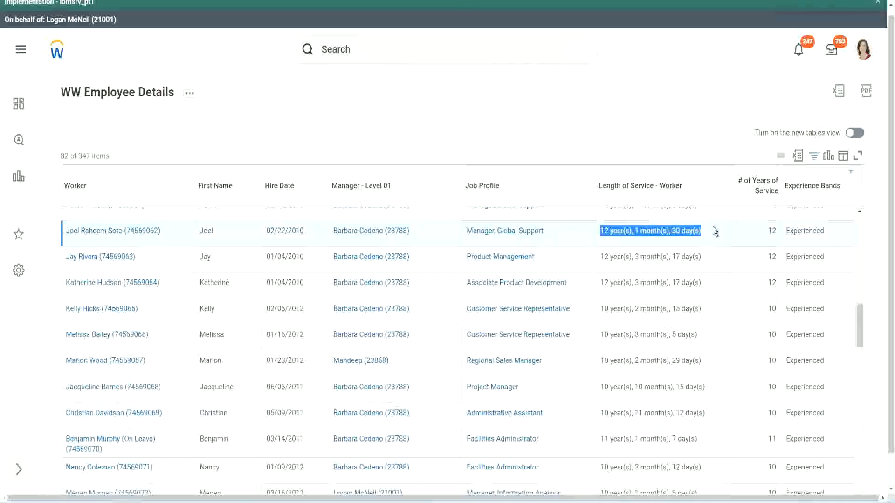
left_click(694, 412)
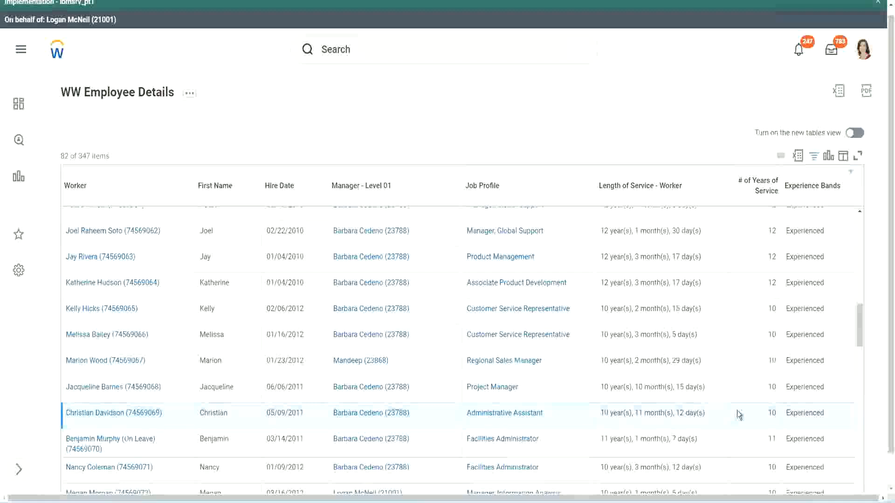
double_click(772, 412)
left_click(739, 416)
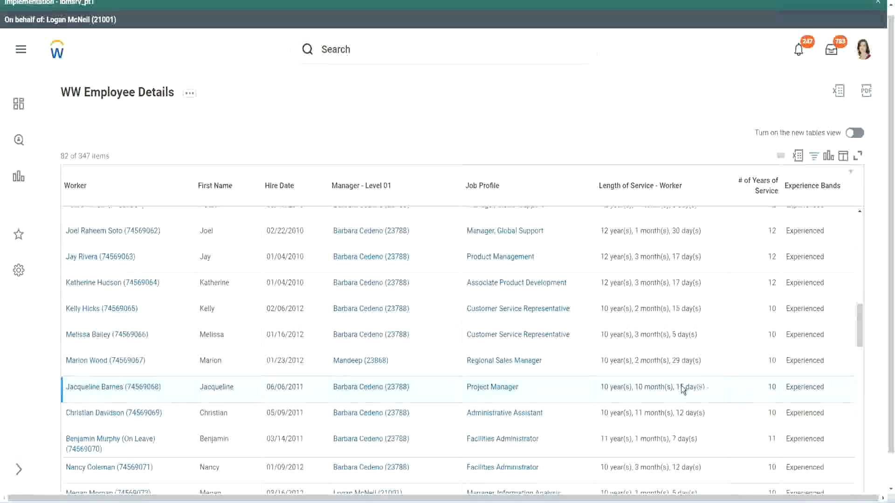
double_click(638, 387)
left_click(668, 388)
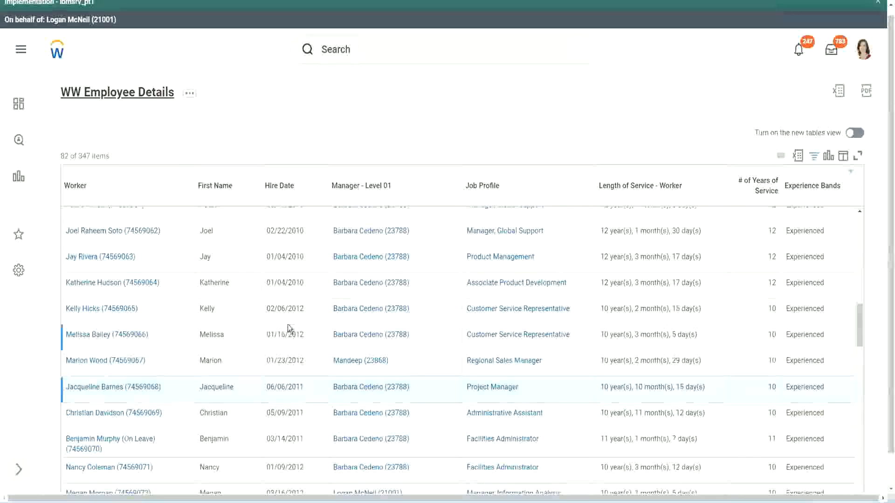
Open the CF-WW-Eval Exp-Derive Experience Bands from Years of Service calculated field separately from the report definition and dismiss the implementation banner.
scroll(294, 323, "down", 5)
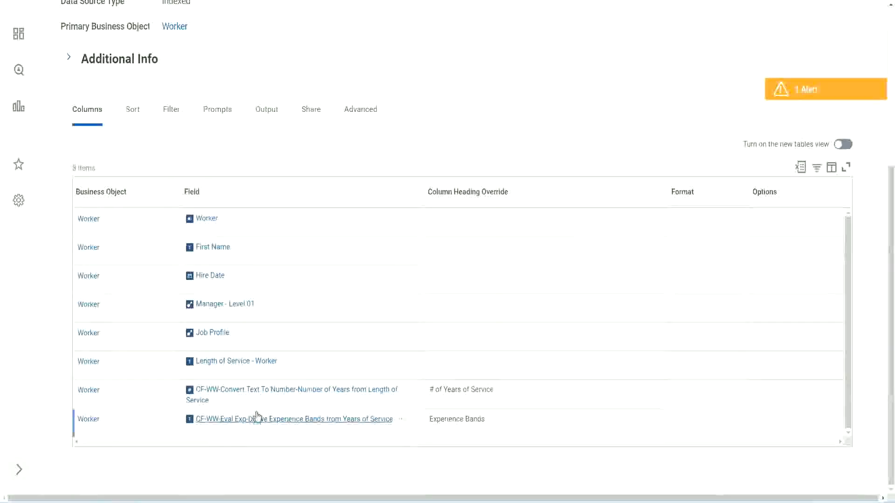
right_click(243, 424)
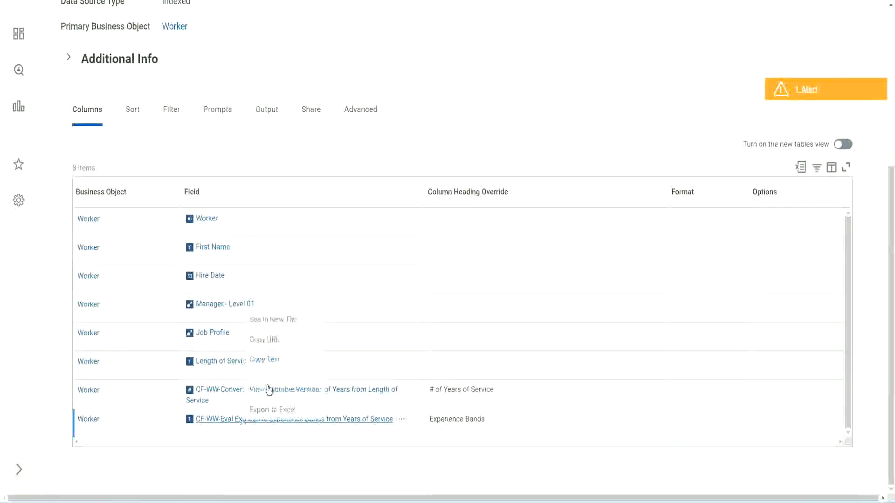
left_click(282, 317)
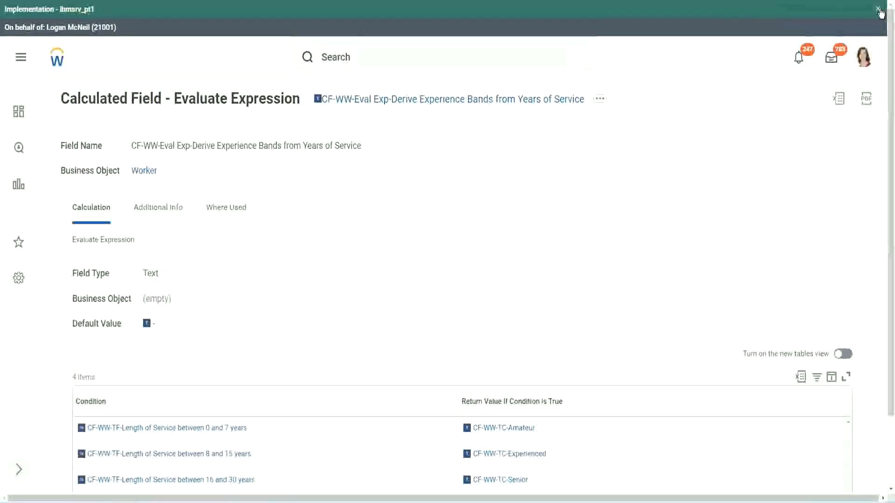
left_click(878, 9)
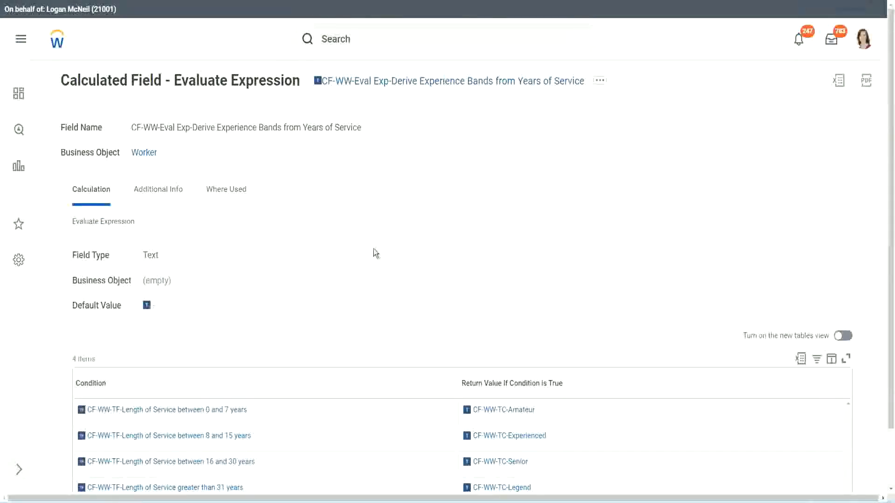
Review the calculated field's conditions and return values, and copy the field's name text.
scroll(356, 263, "down", 1)
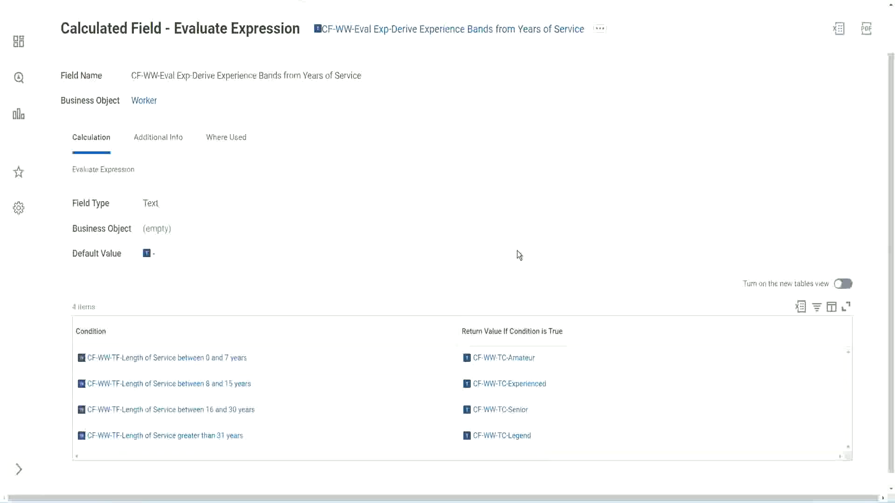
left_click(405, 329)
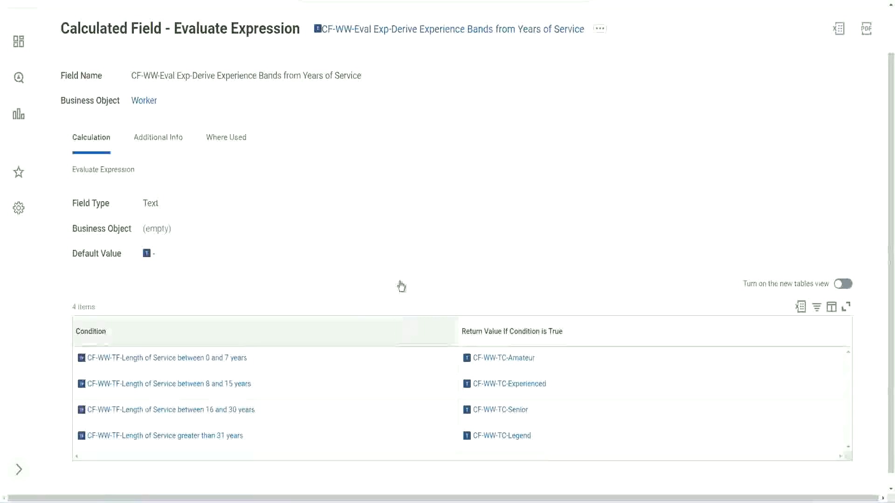
left_click(401, 219)
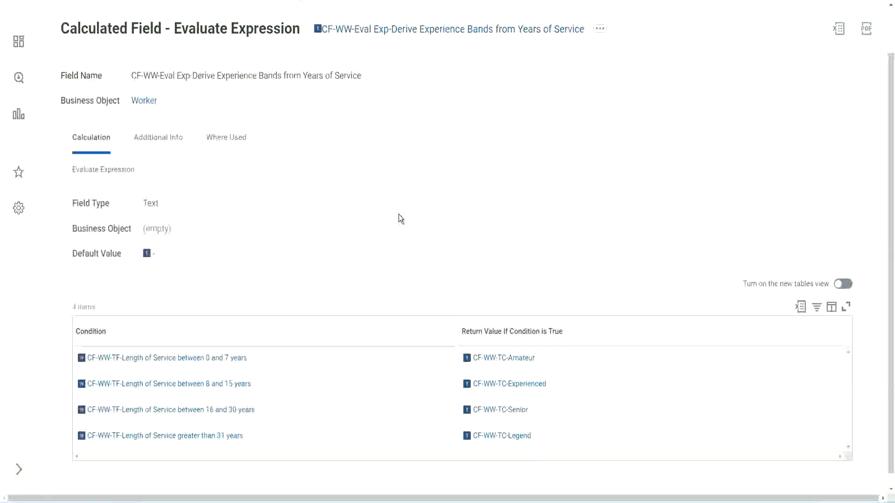
right_click(396, 36)
left_click(417, 85)
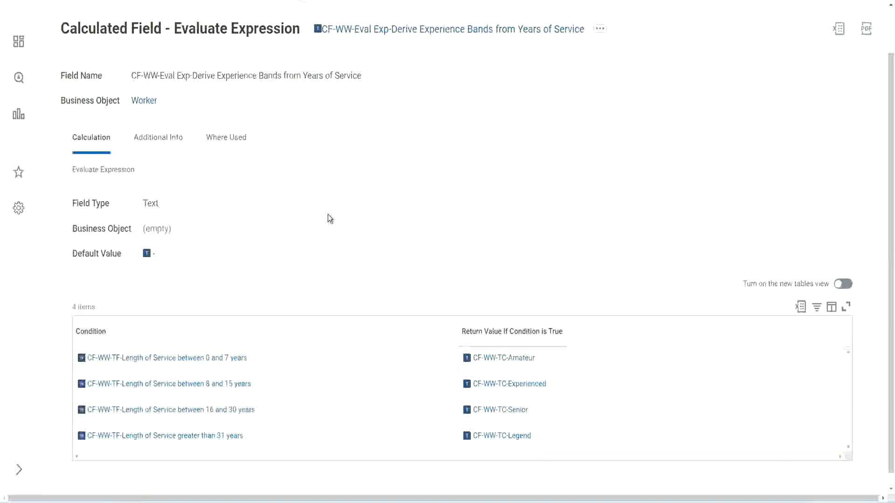
Return to the WW Employee Details report definition and open the Create Calculated Field task by searching for "create cal field".
scroll(348, 184, "up", 2)
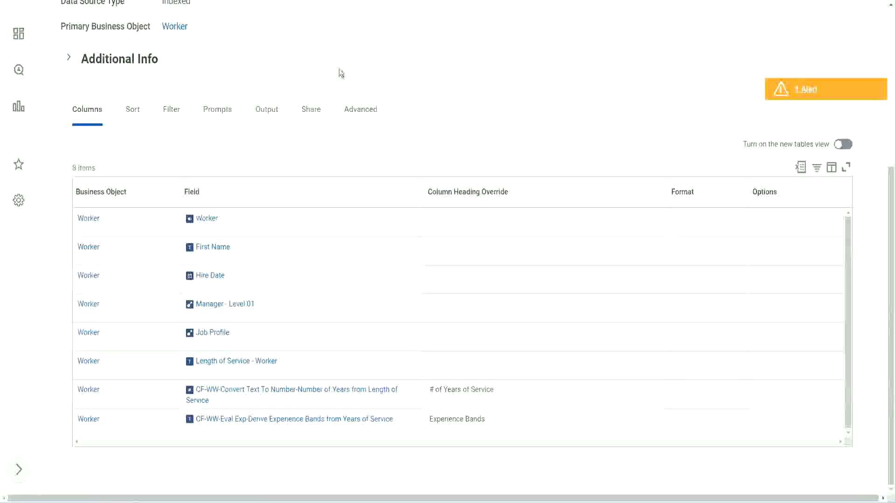
scroll(339, 70, "up", 5)
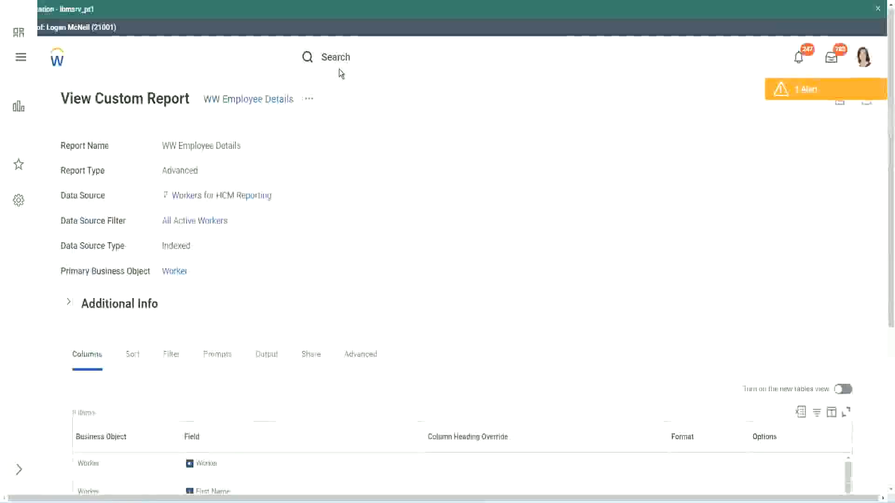
left_click(363, 56)
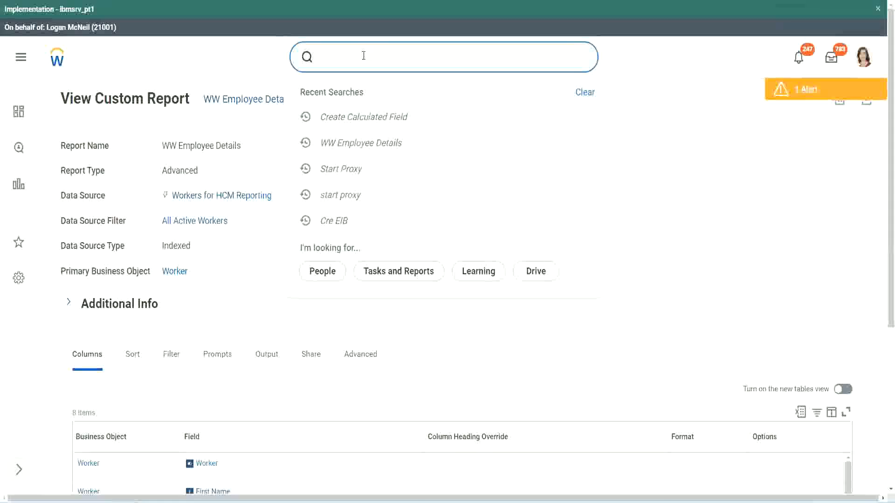
type("create cal")
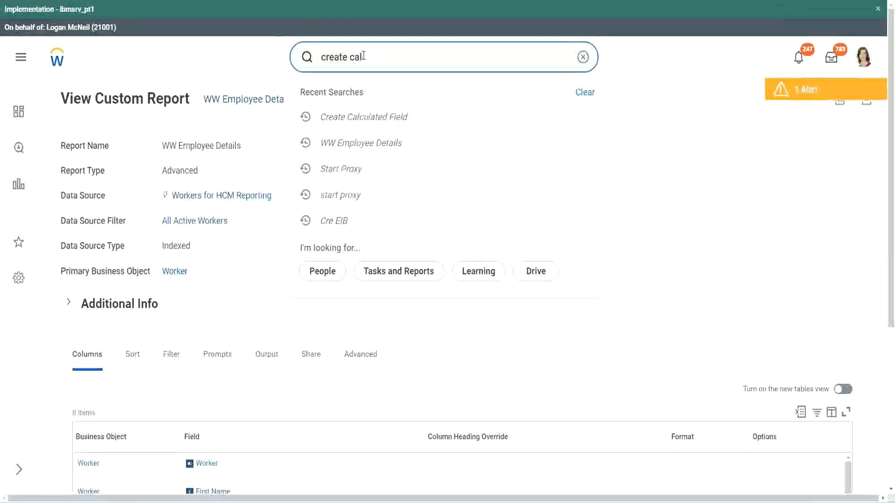
type(" field")
left_click(374, 96)
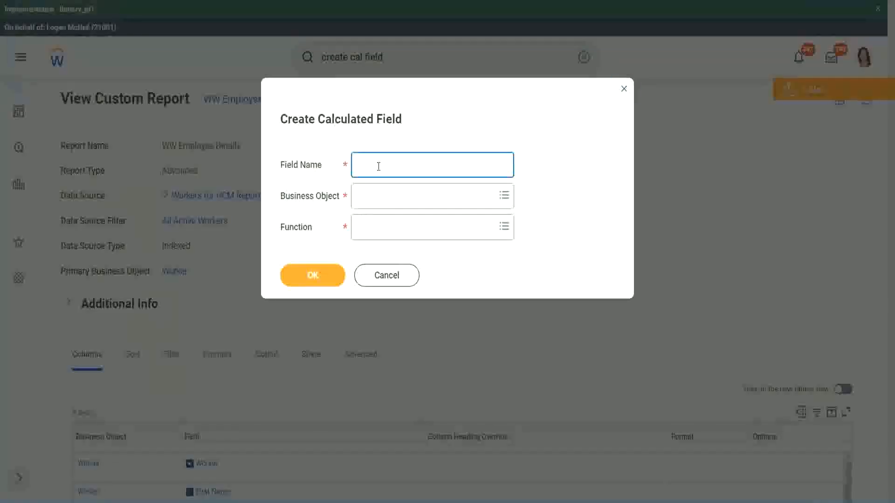
Paste the copied name as the new field name and change its "Eval Exp" part to "Eval Exp Bands".
key("ctrl+v")
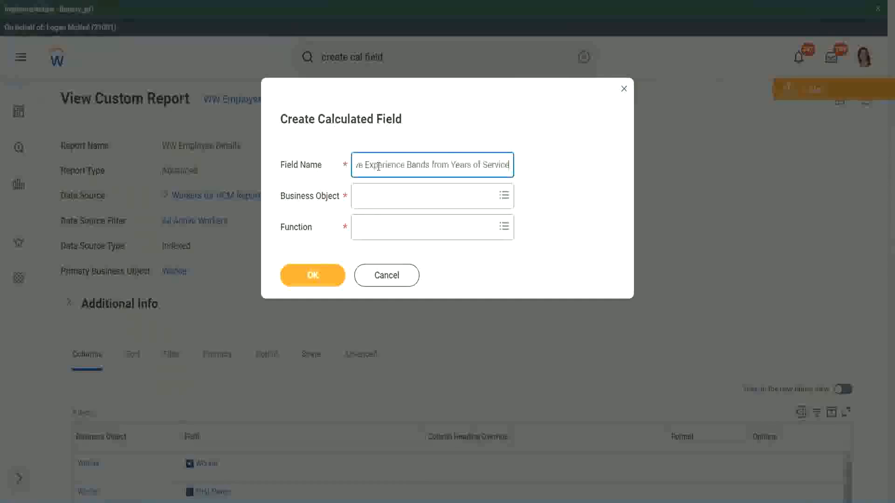
double_click(378, 166)
key("shift+Home")
left_click(378, 166)
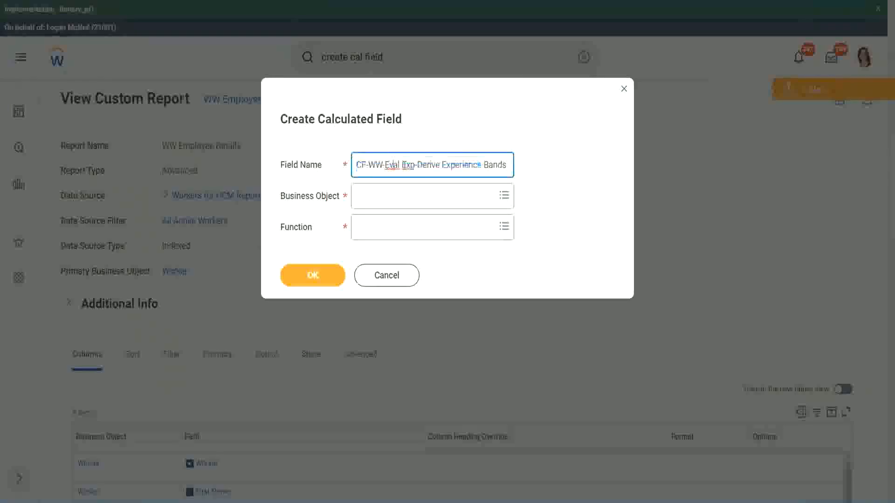
double_click(409, 165)
type("Exp bands")
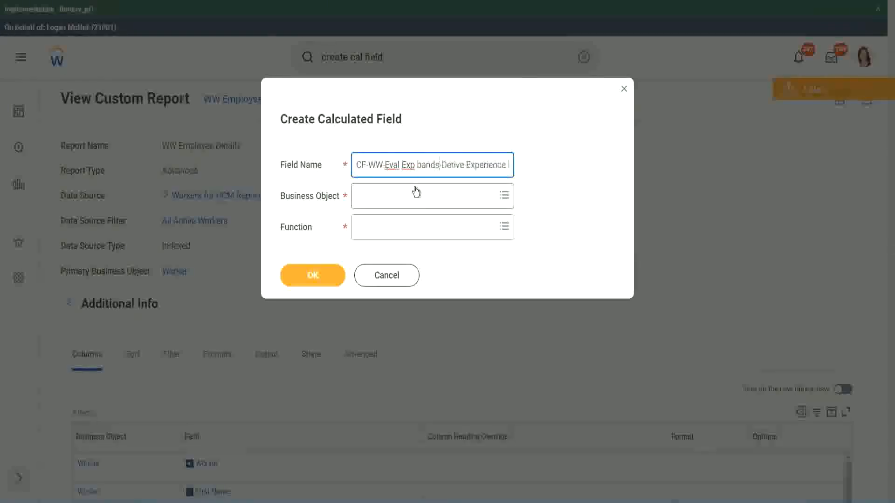
key("Left")
key("Left")
key("Left")
key("Left")
key("shift+Left")
type("B")
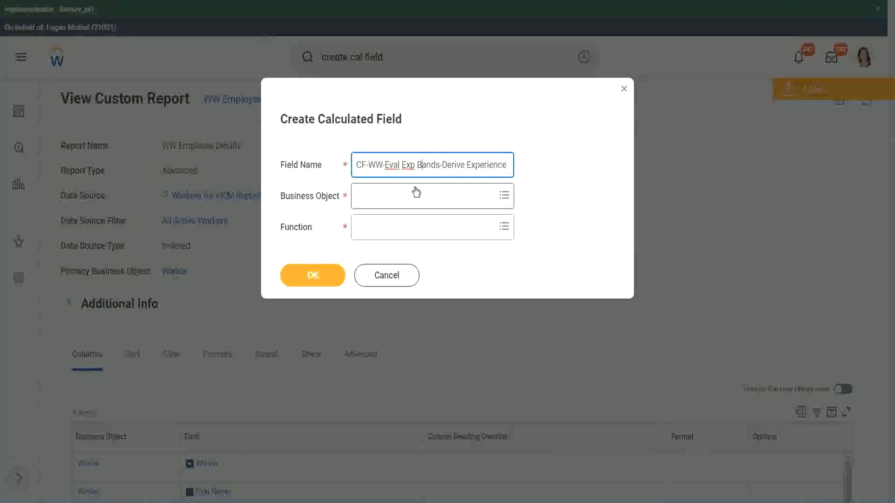
Replace "Derive" with "Determine" in the new calculated field's name.
key("Right")
key("Right")
key("Right")
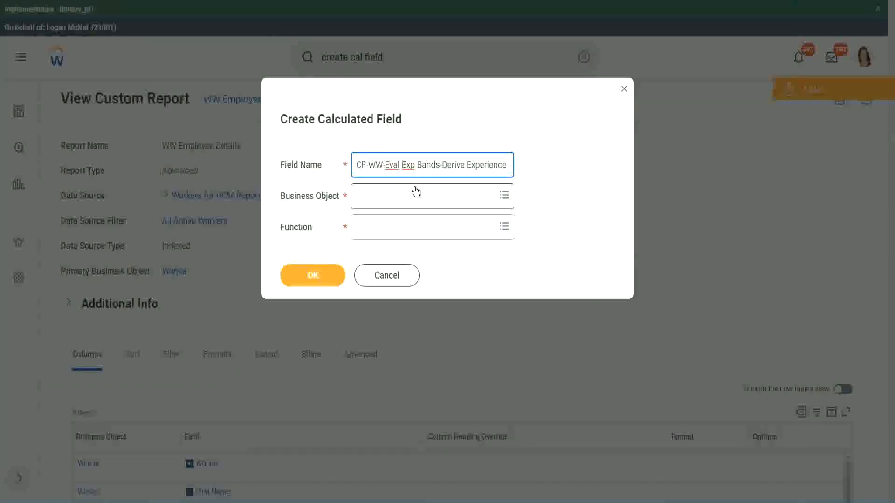
type("Band")
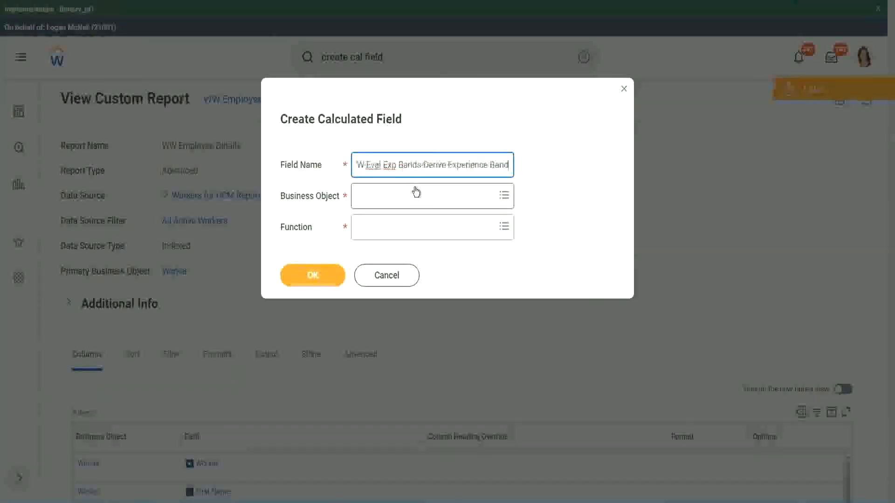
type("s from Years of")
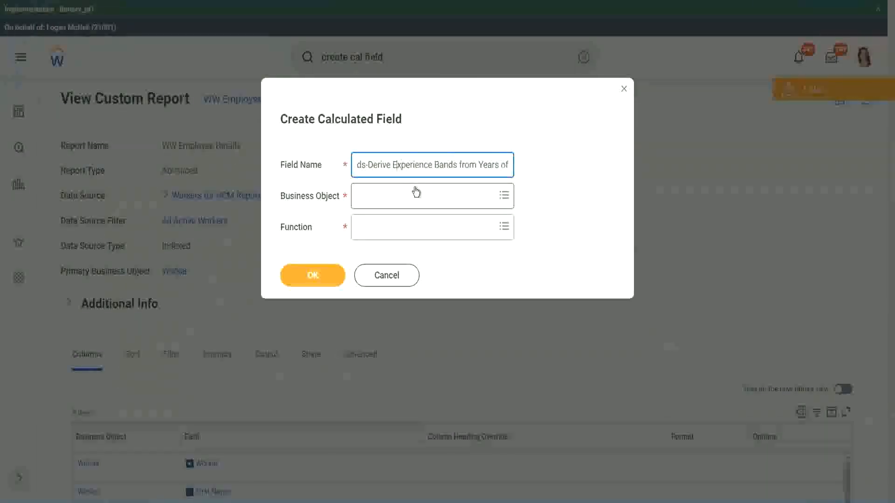
key("Left")
key("Left")
key("Left")
key("Left")
key("Left")
key("shift+Left")
key("shift+Left")
key("shift+Left")
key("shift+Left")
key("shift+Left")
key("shift+Left")
type("Determine")
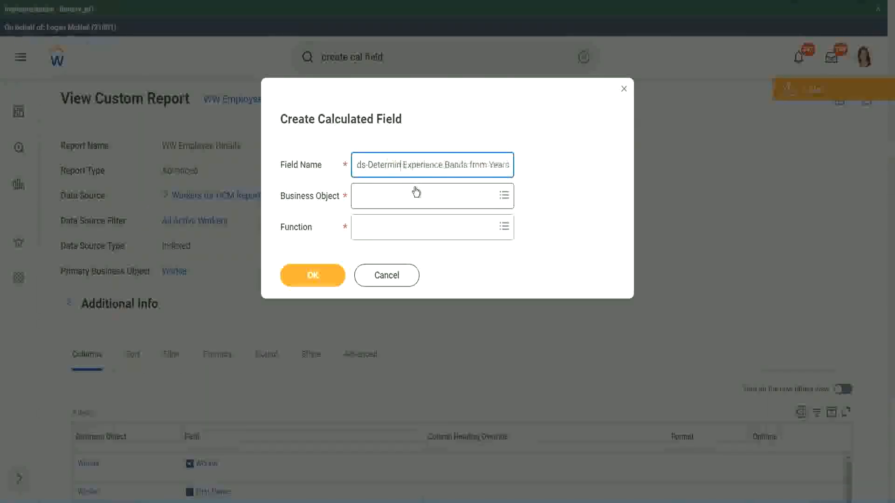
key("Delete")
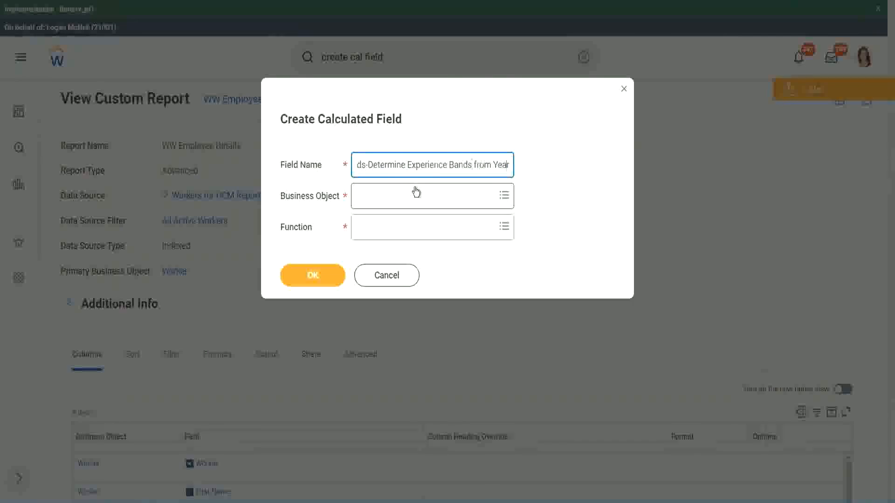
Check the end of the field name and set the business object to Worker by searching for "worker".
key("End")
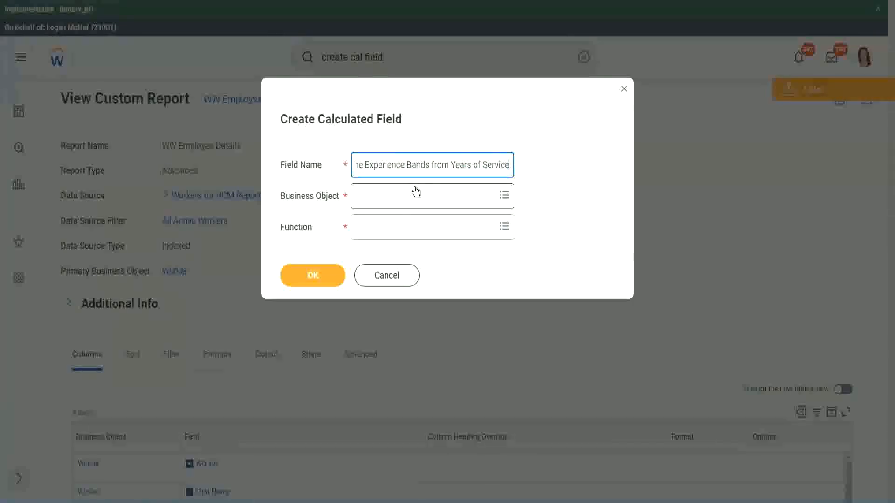
left_click(398, 196)
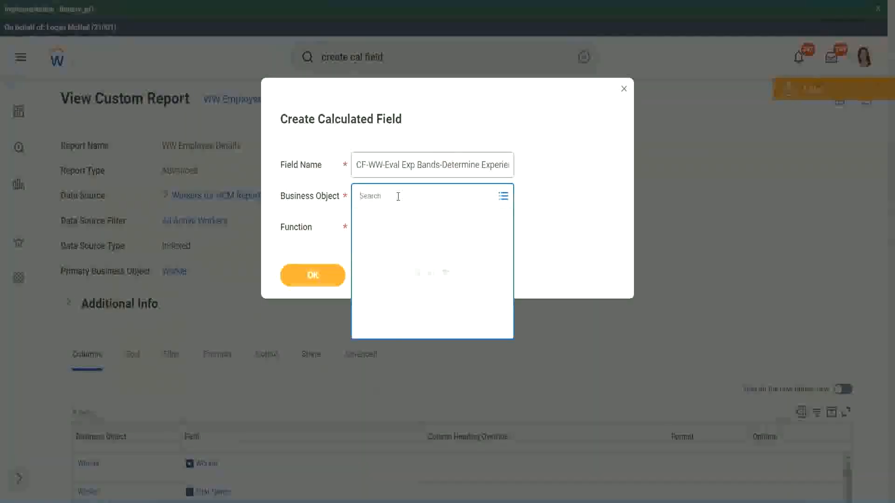
type("work")
key("Return")
type("er")
key("Return")
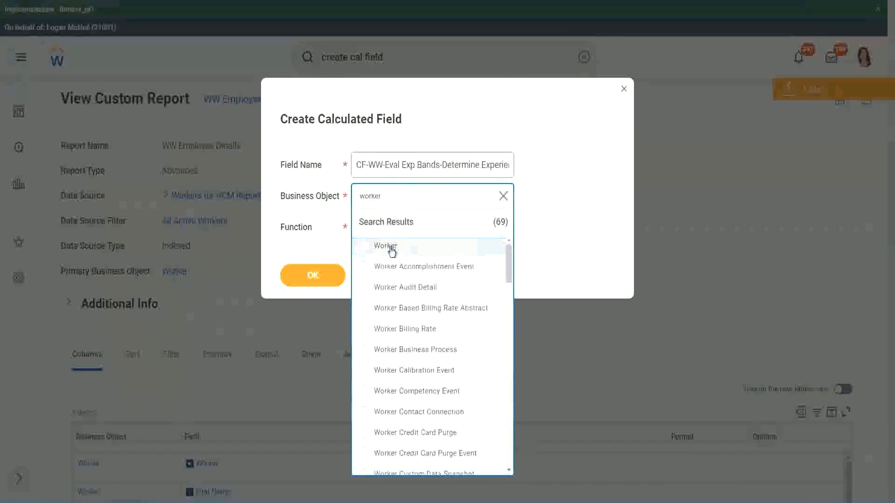
left_click(386, 246)
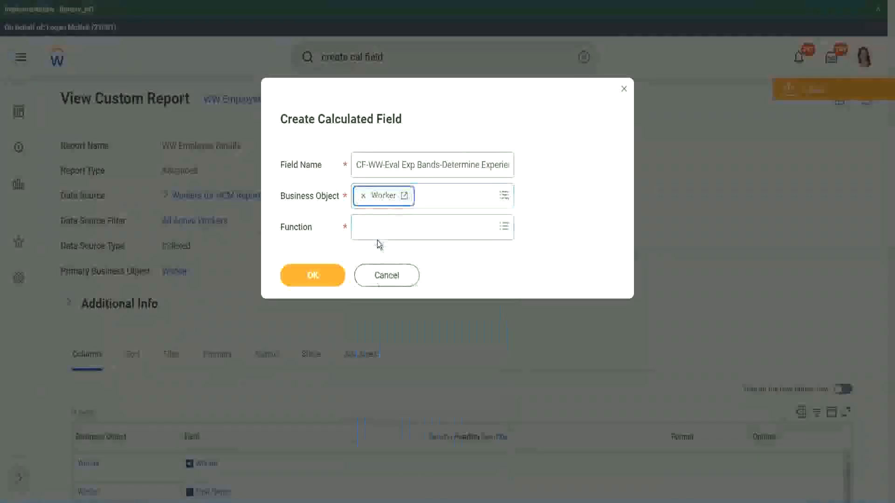
Set the calculated field's function to Evaluate Expression Band by searching for "eval exp".
left_click(378, 226)
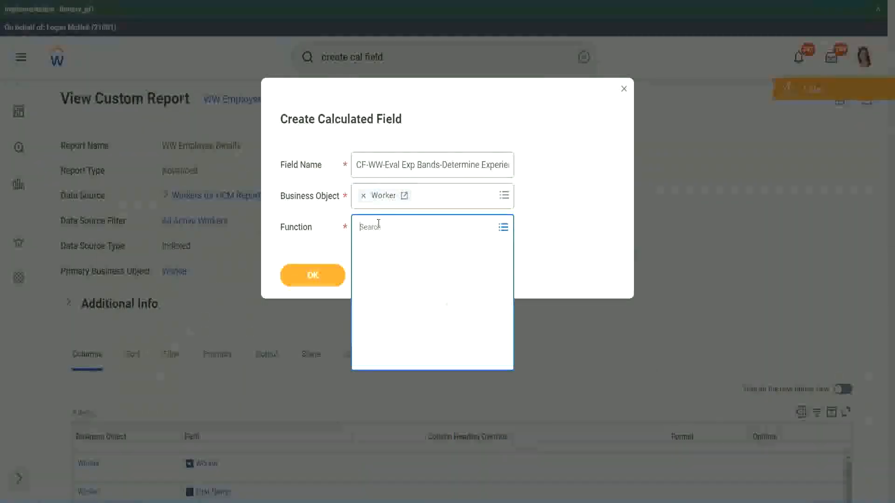
type("eval ex")
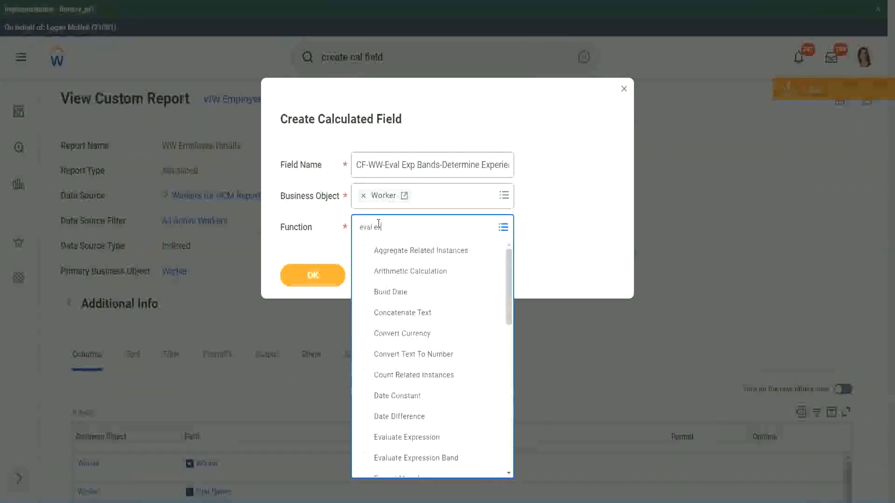
type("p")
key("Return")
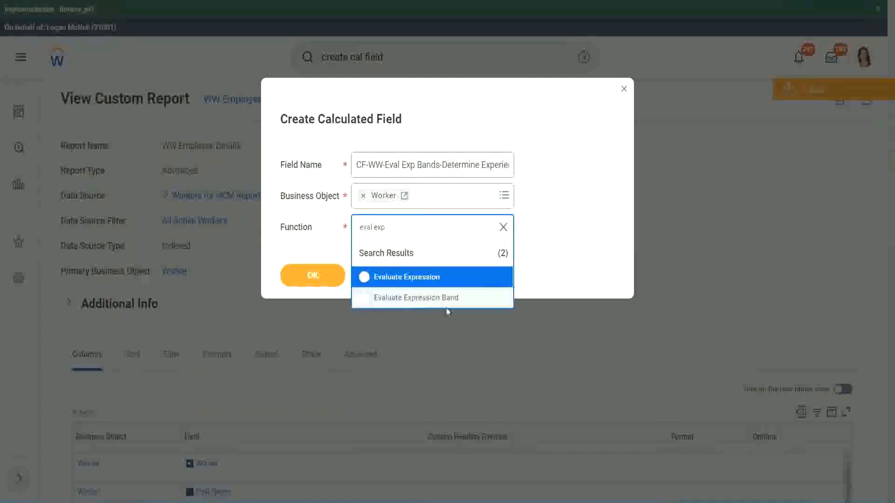
left_click(451, 300)
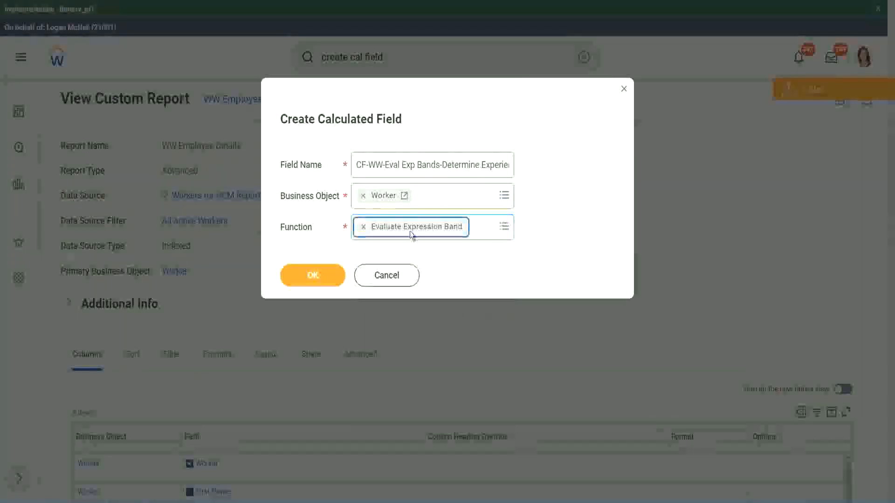
Shorten "Eval Exp Bands" to "Eval Exp Band" in the field name and continue to the calculation definition.
left_click(440, 165)
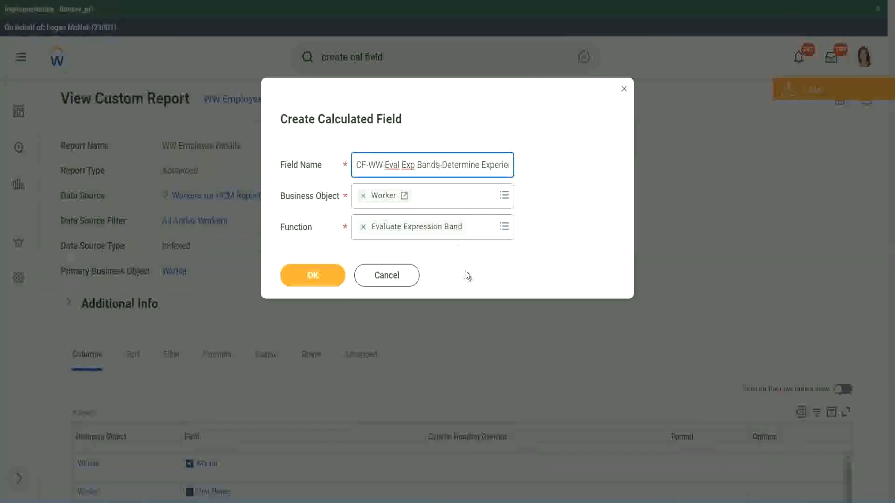
key("BackSpace")
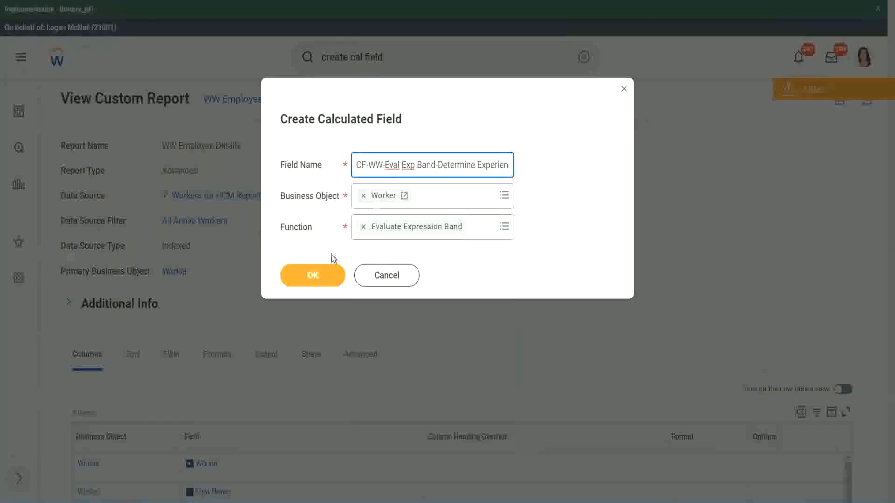
left_click(313, 275)
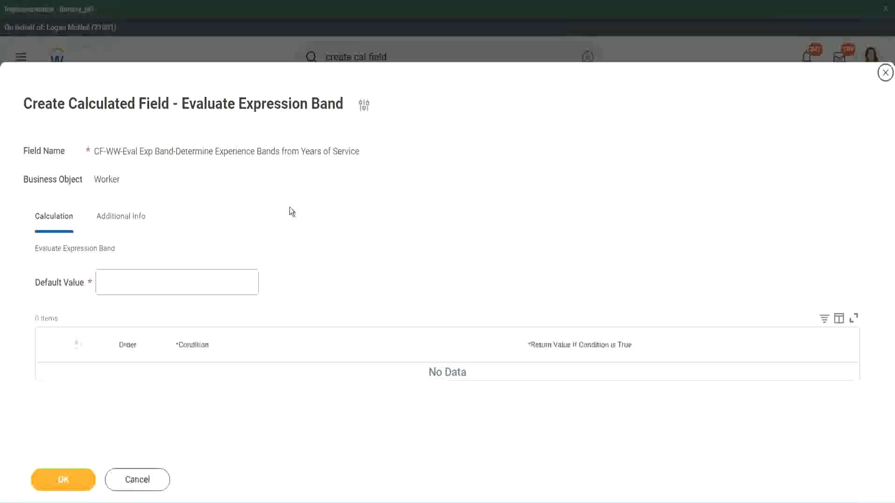
Set the default value to "-" and add the first condition row.
left_click(130, 287)
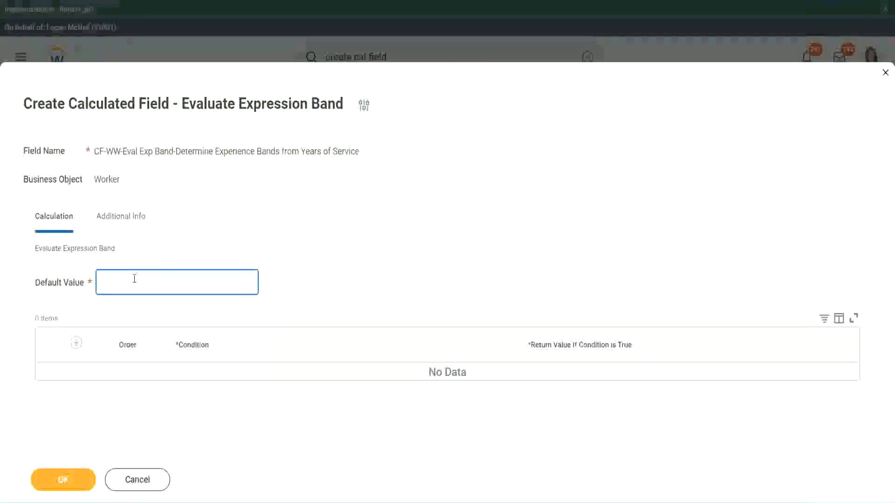
type("N")
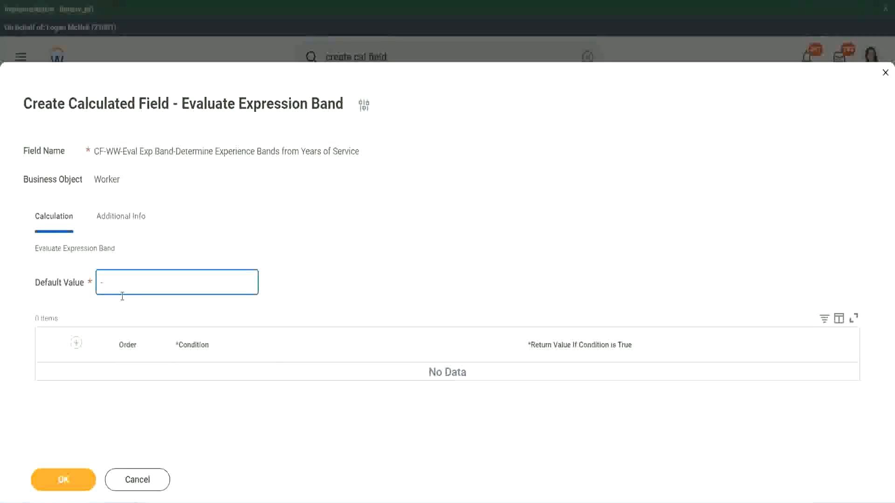
left_click(77, 344)
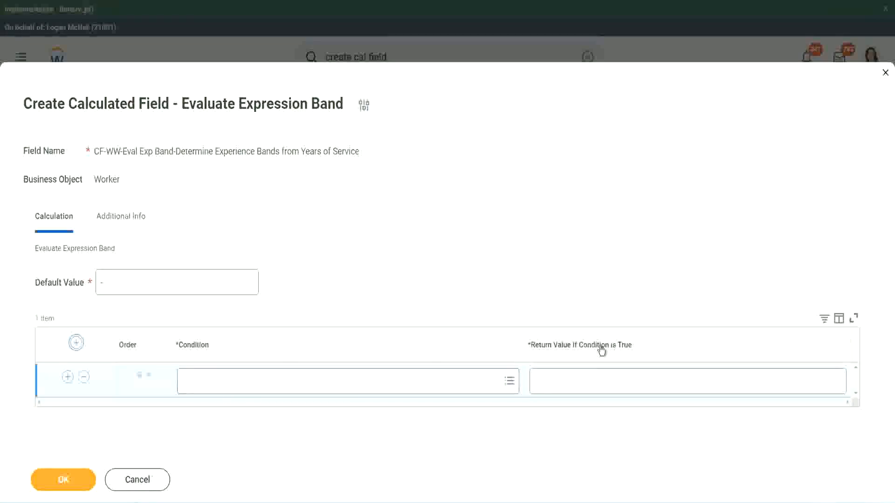
left_click(583, 381)
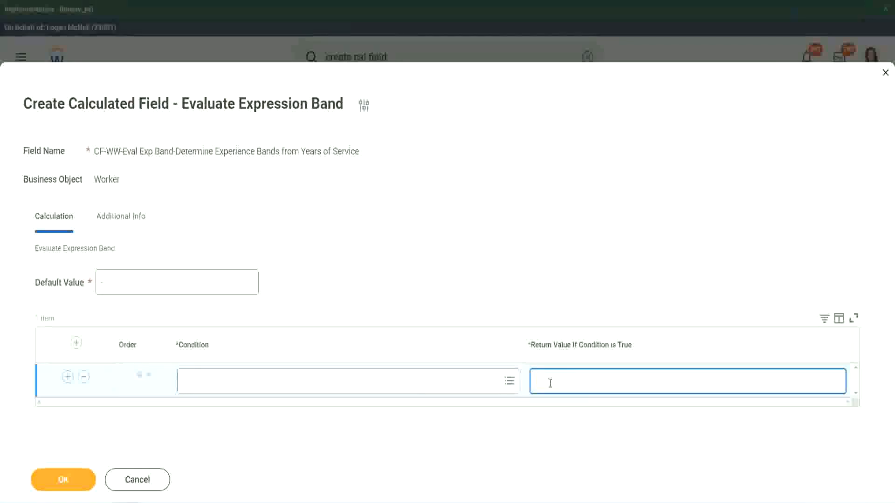
type("adkadjaidjadajad")
key("BackSpace")
key("BackSpace")
key("BackSpace")
key("BackSpace")
key("BackSpace")
key("BackSpace")
key("BackSpace")
key("BackSpace")
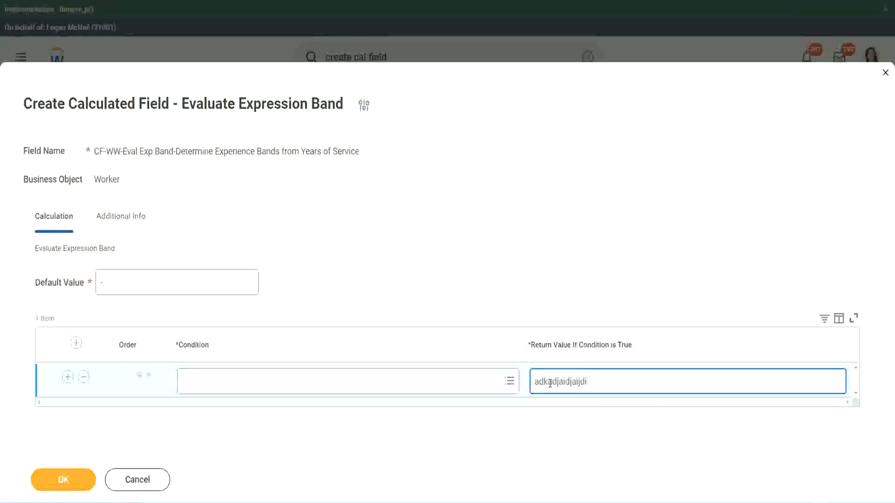
key("BackSpace")
key("BackSpace")
key("BackSpace")
key("BackSpace")
key("BackSpace")
key("BackSpace")
key("BackSpace")
key("BackSpace")
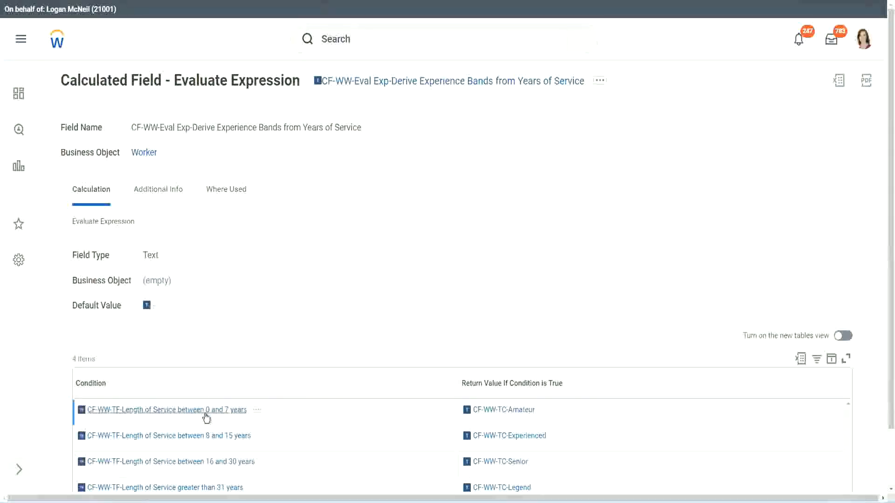
Copy "CF-WW-TF-Length of Service between 0 and 7 years" from the existing field into the first condition, with return value "Amateur".
right_click(206, 412)
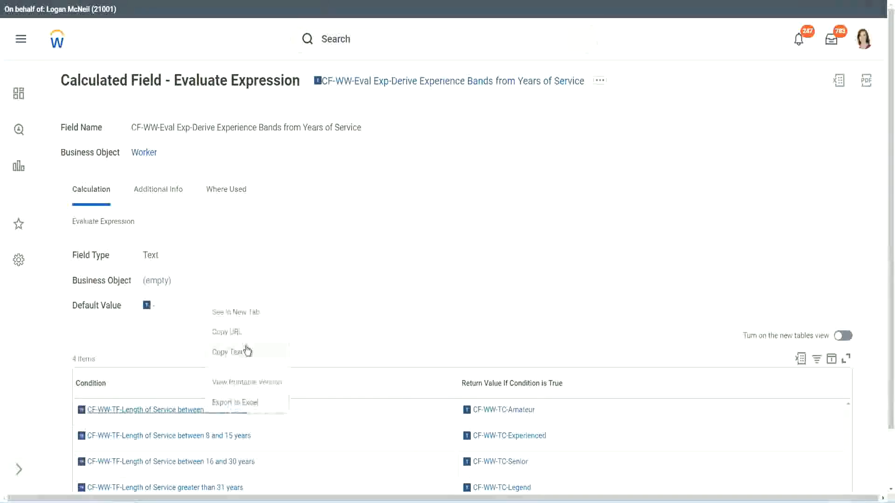
left_click(241, 351)
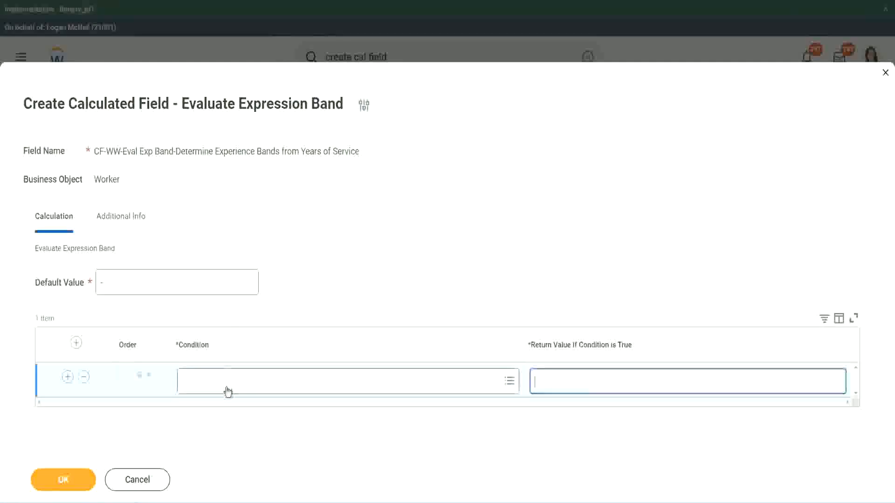
left_click(228, 387)
key("ctrl+v")
key("Return")
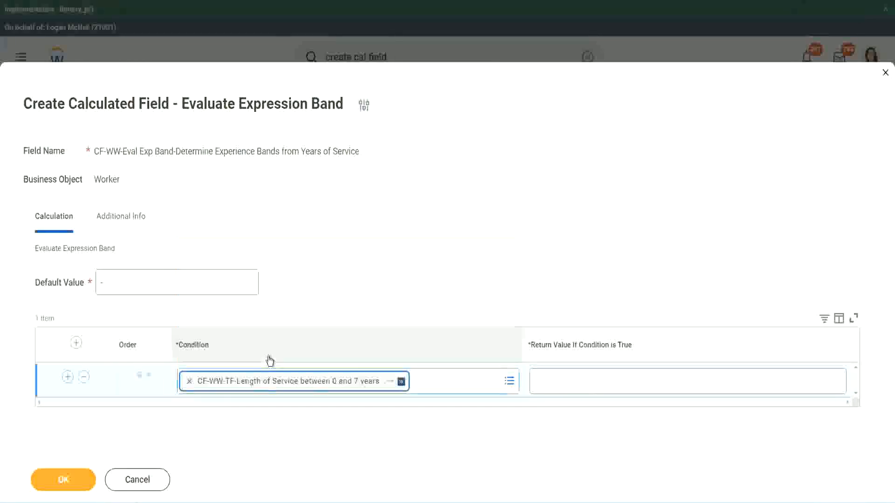
left_click(566, 373)
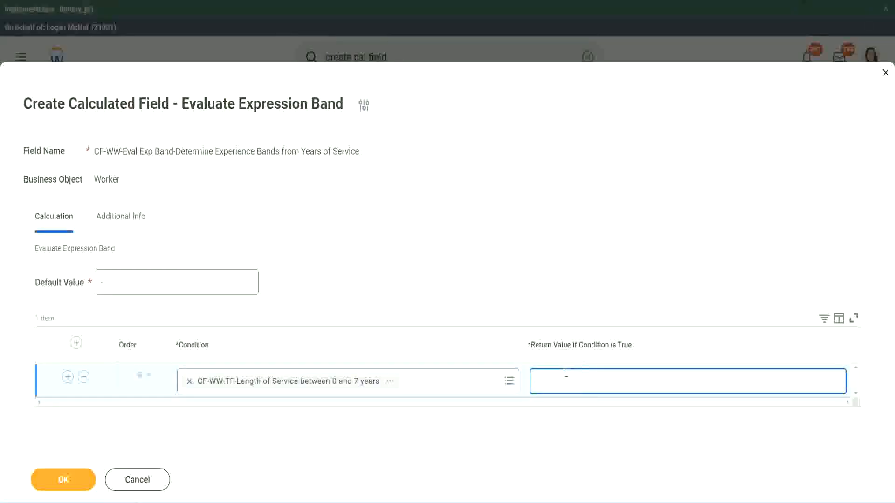
type("Amateur")
Add three more empty condition rows below the Amateur row.
left_click(68, 377)
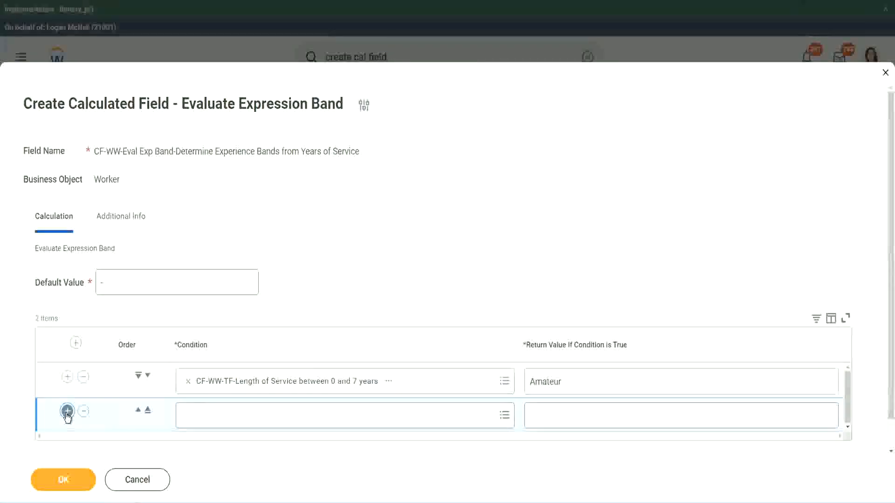
left_click(67, 412)
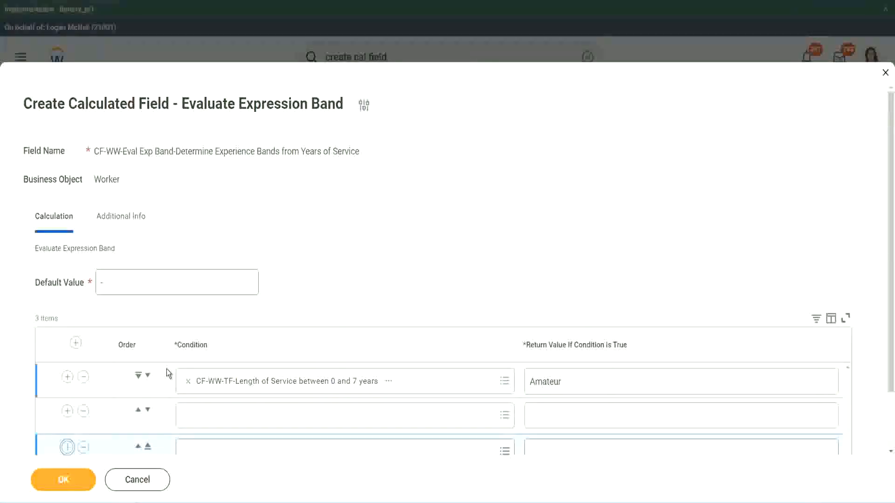
scroll(167, 370, "down", 2)
left_click(68, 380)
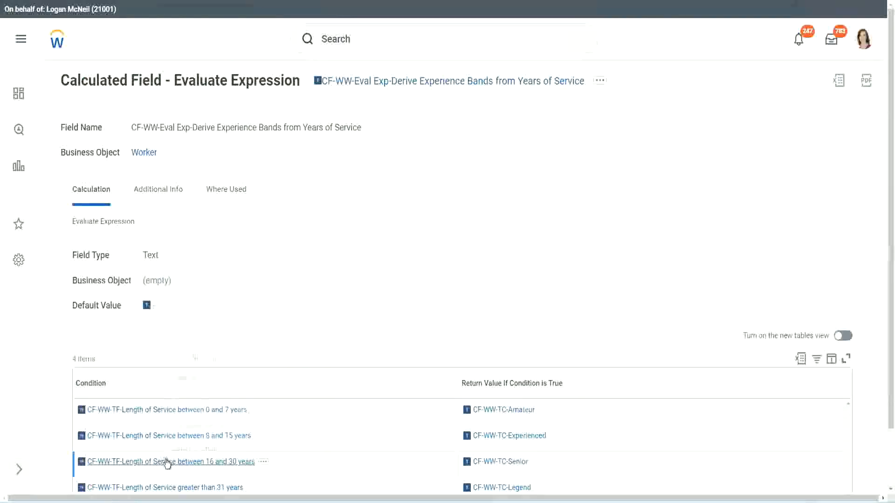
Copy the "CF-WW-TF-Length of Service between 16 and 30 years" condition from the existing field into the second row and move it down to third.
right_click(163, 462)
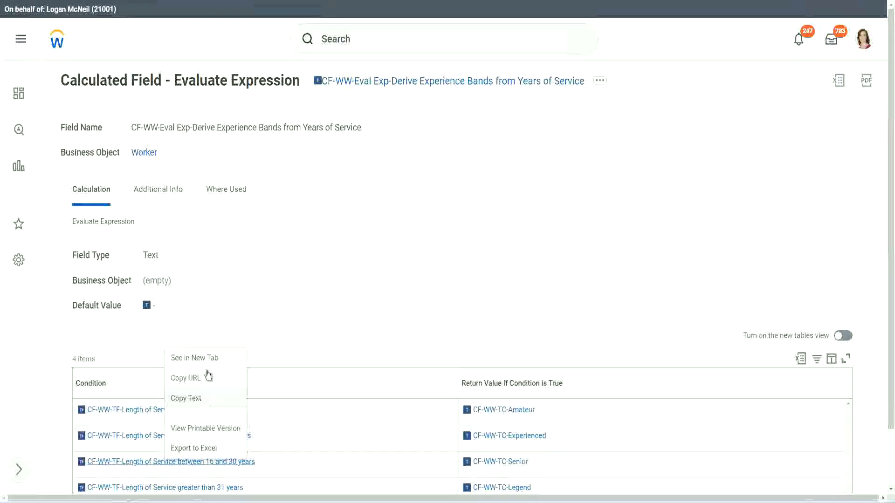
left_click(207, 377)
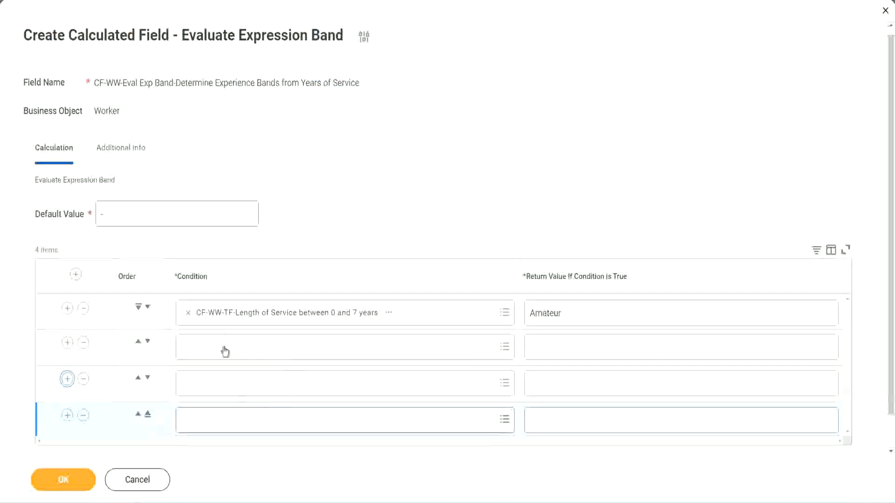
left_click(225, 347)
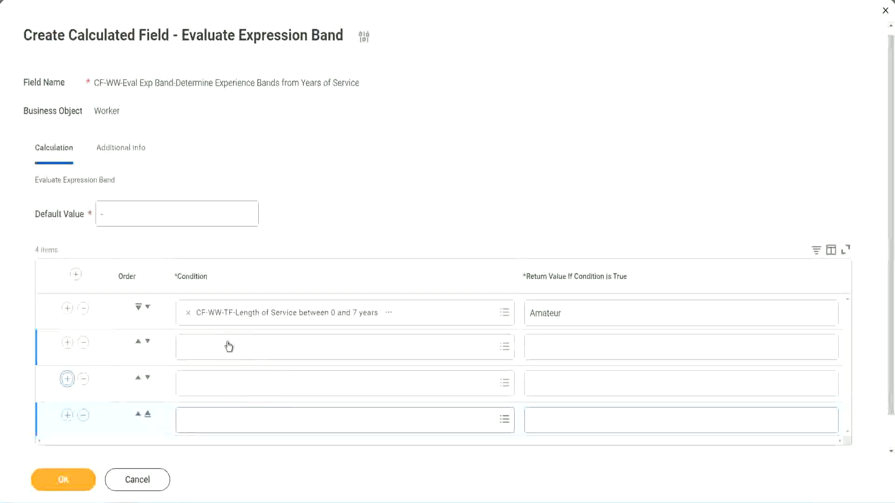
key("ctrl+v")
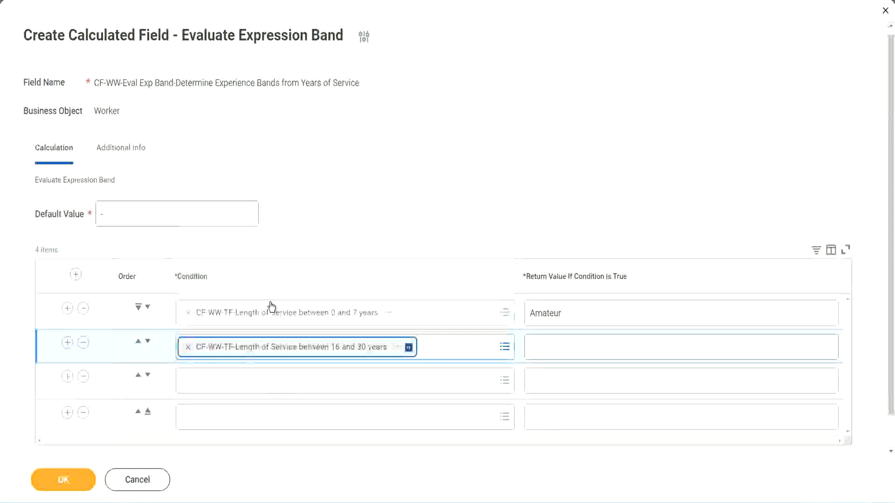
left_click(148, 341)
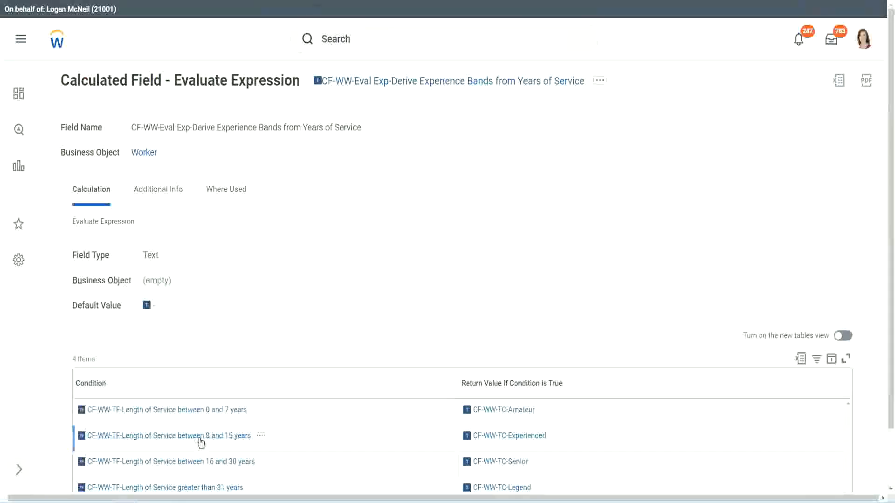
Copy the "CF-WW-TF-Length of Service between 8 and 15 years" condition from the existing field into the empty second row.
right_click(201, 442)
left_click(227, 377)
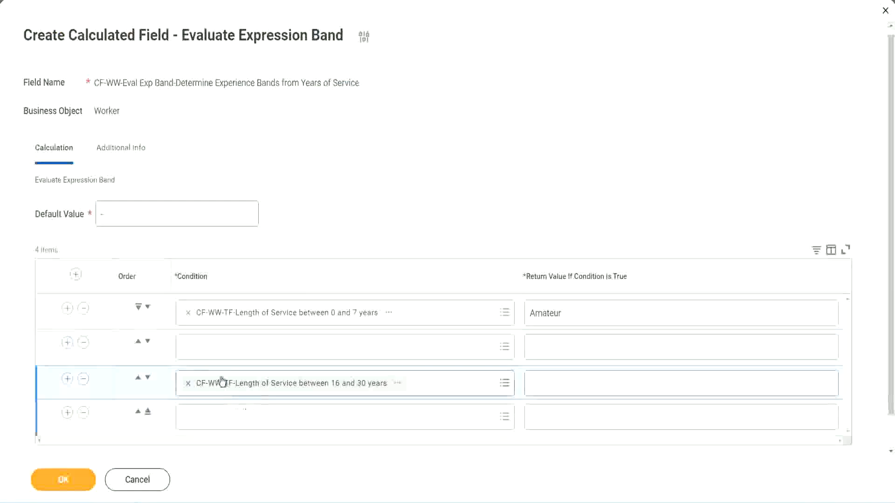
left_click(224, 357)
key("ctrl+v")
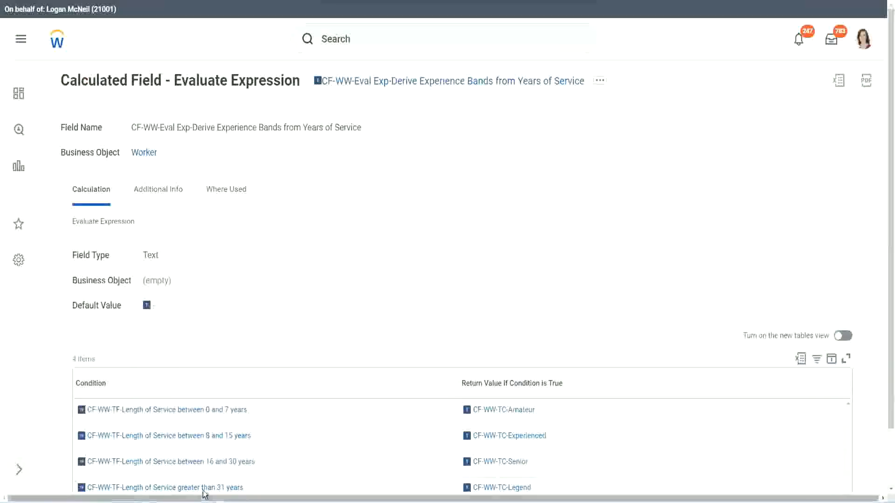
Copy the "CF-WW-TF-Length of Service greater than 31 years" condition from the existing field into the empty fourth row.
right_click(256, 463)
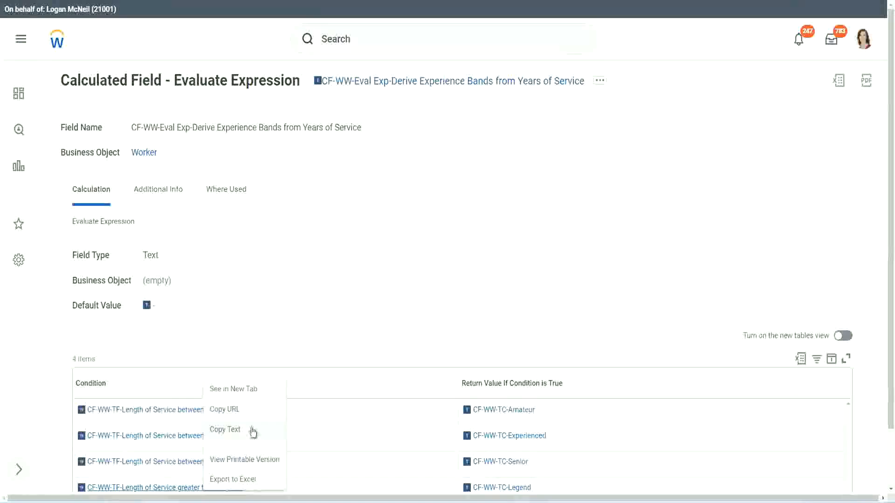
left_click(255, 439)
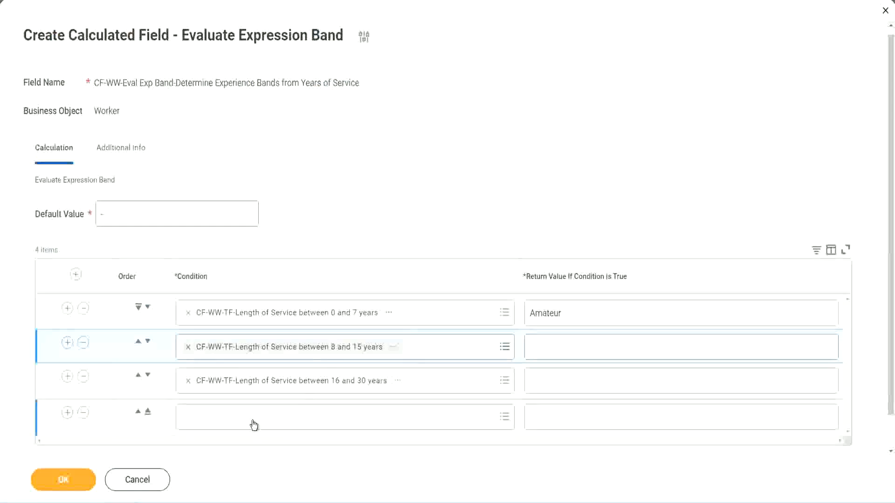
left_click(254, 424)
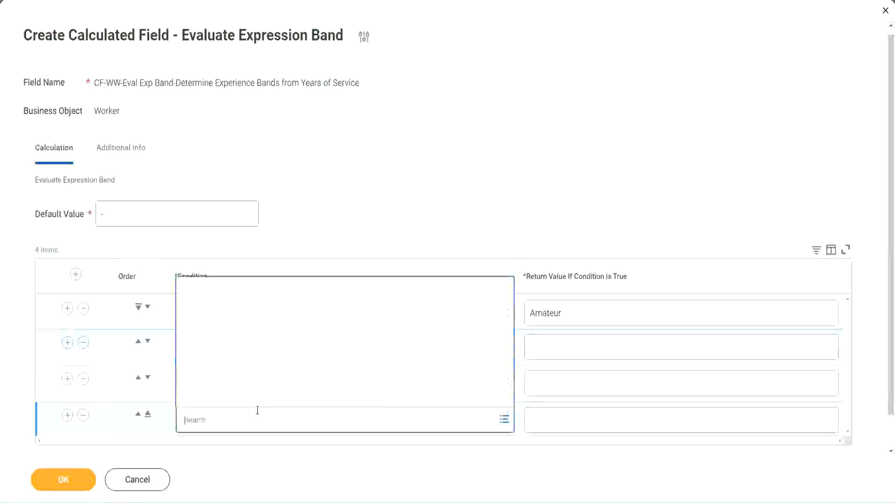
key("ctrl+v")
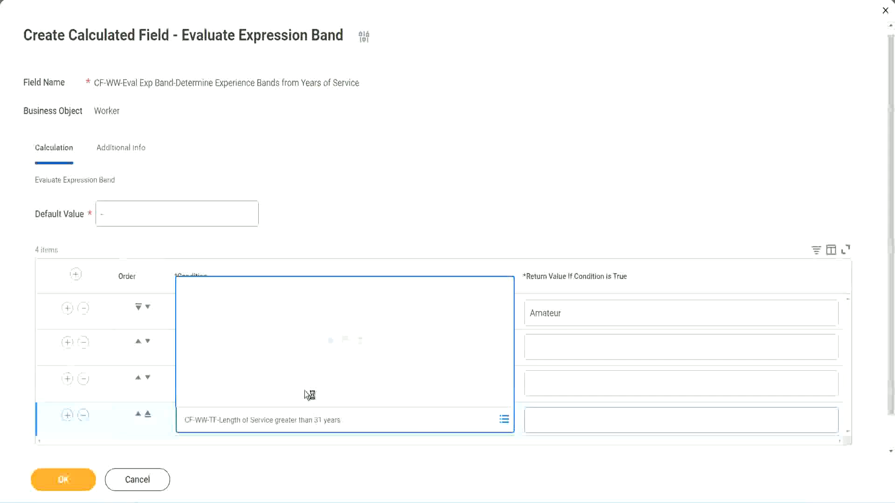
Set the return values to "Legend" for greater than 31, "Senior" for 16–30 and "Experienced" for 8–15 years, and save the calculated field.
left_click(588, 420)
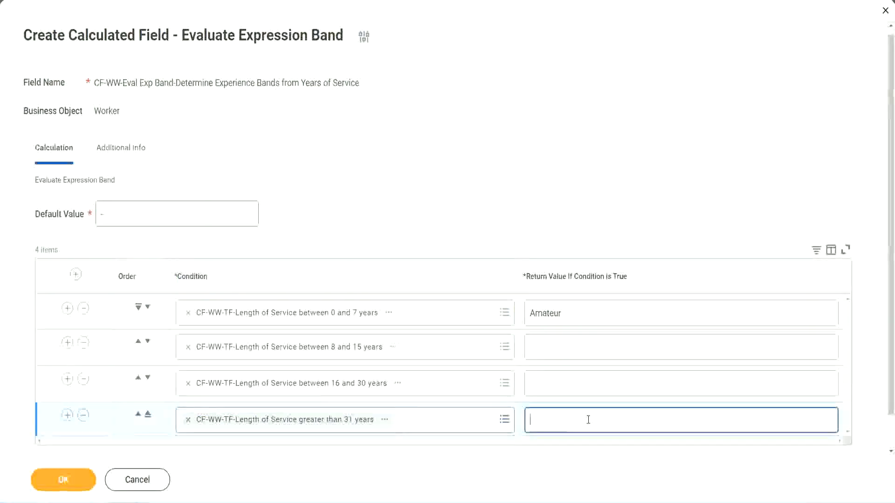
type("Le")
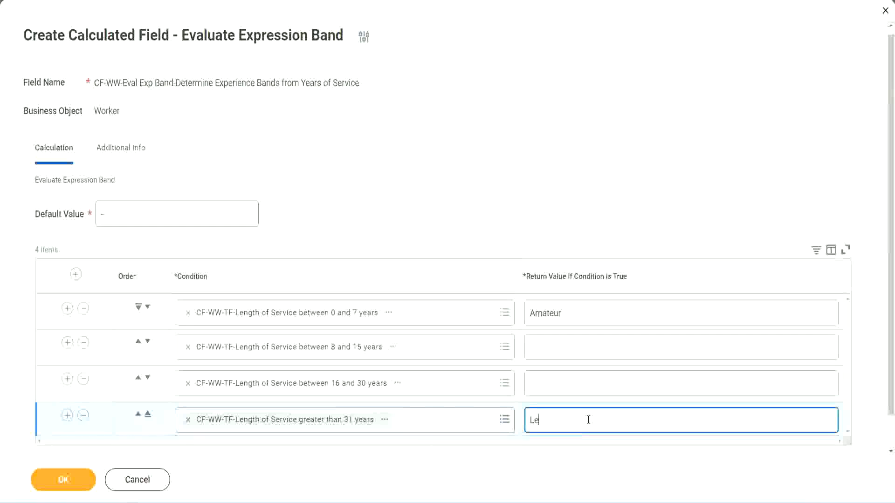
type("gend")
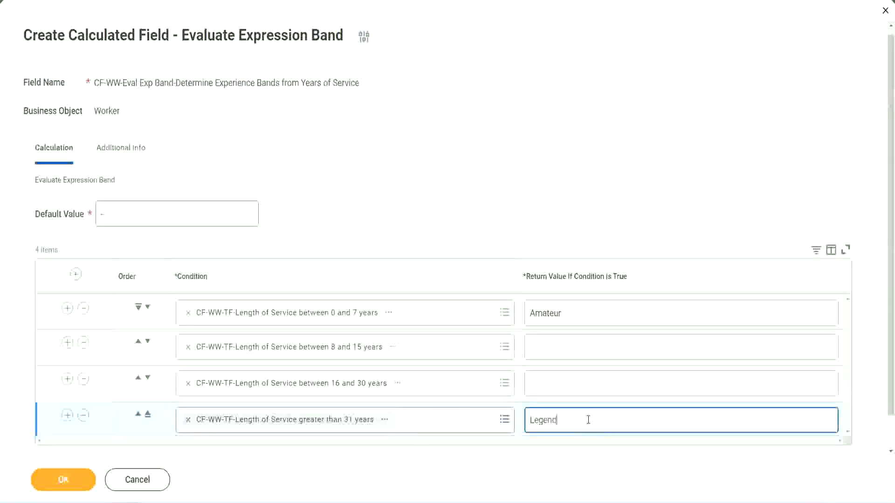
left_click(550, 382)
type("Senior")
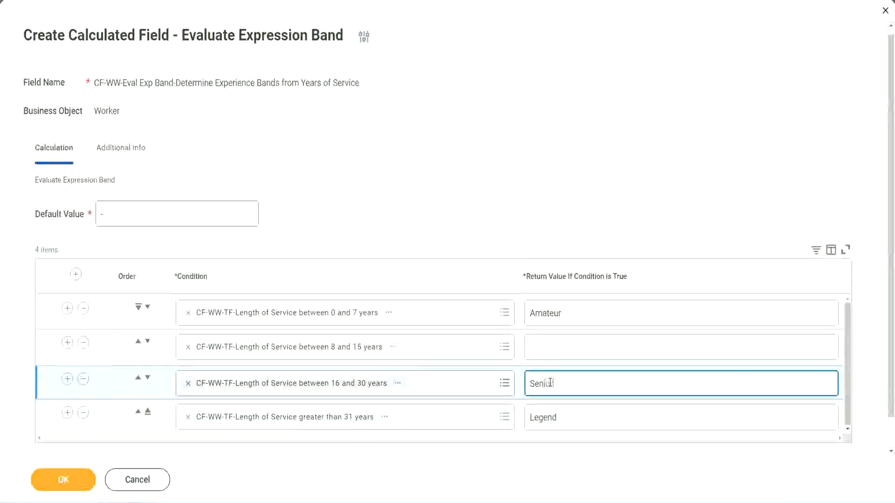
left_click(564, 347)
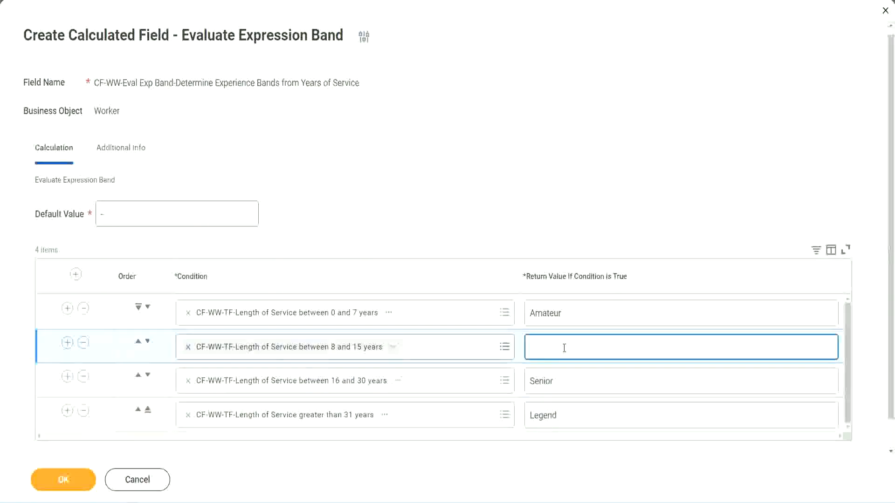
type("Experienced")
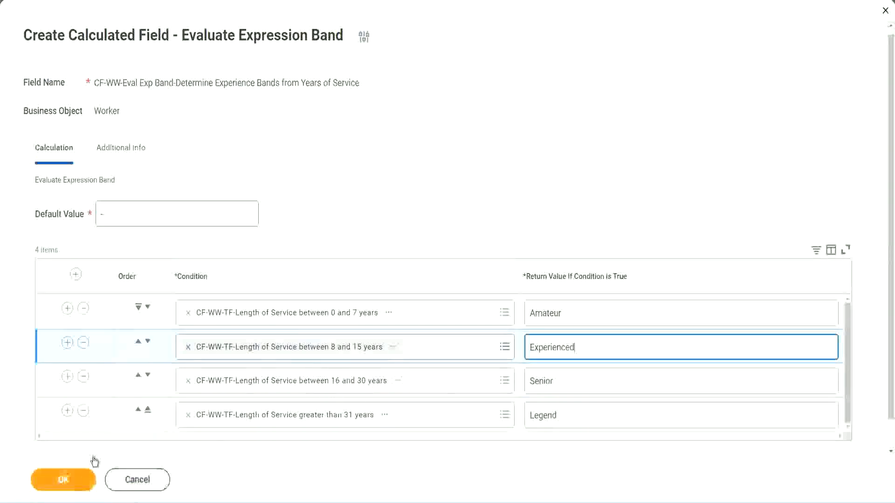
left_click(65, 479)
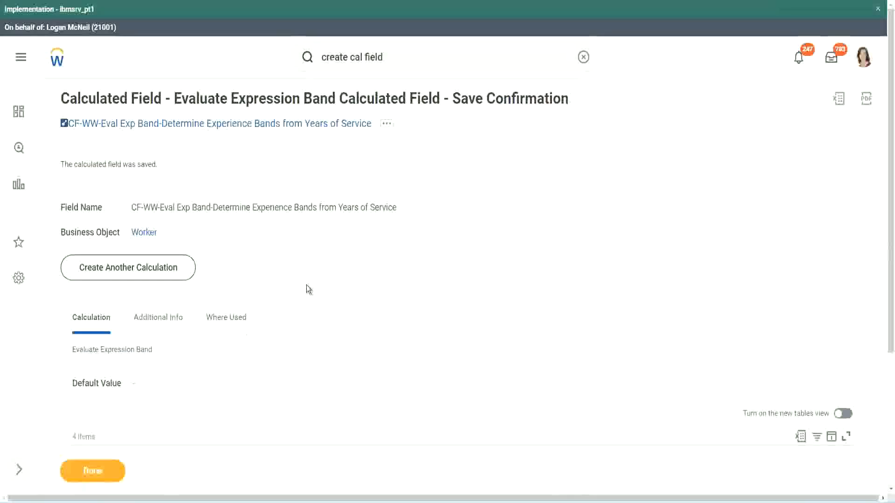
Check the return value of each condition in the saved calculated field and copy the field's name.
scroll(306, 284, "down", 3)
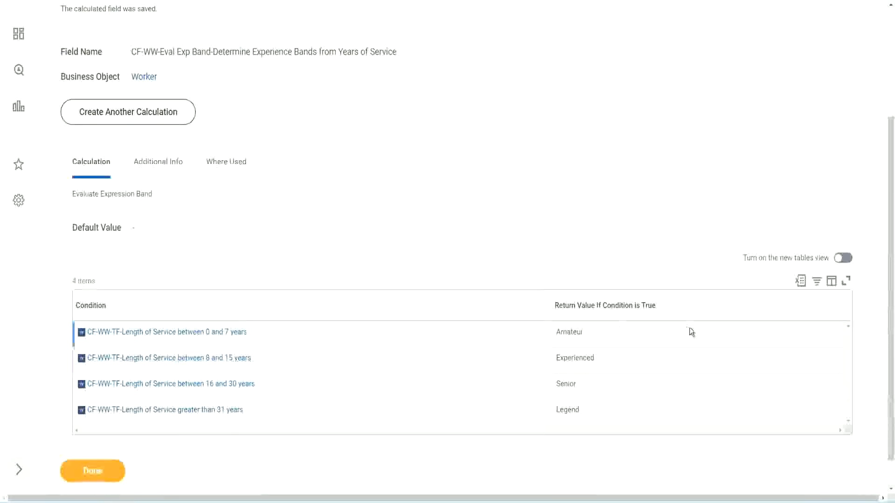
double_click(572, 329)
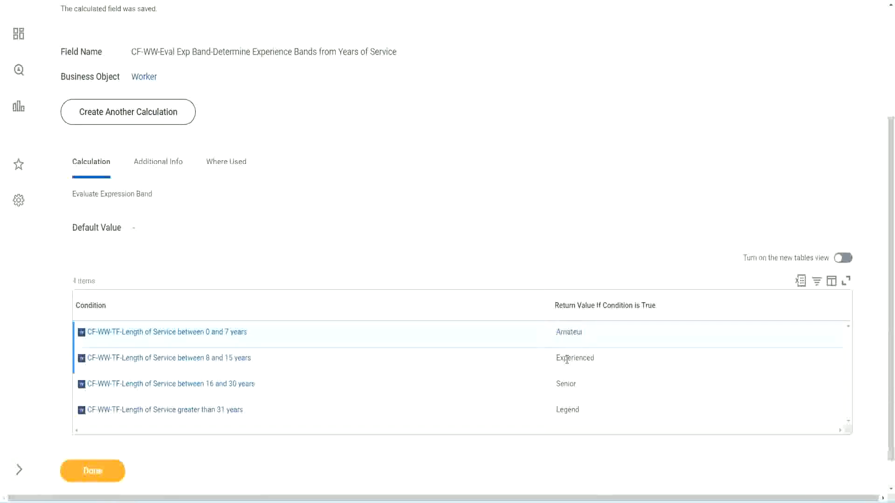
double_click(566, 358)
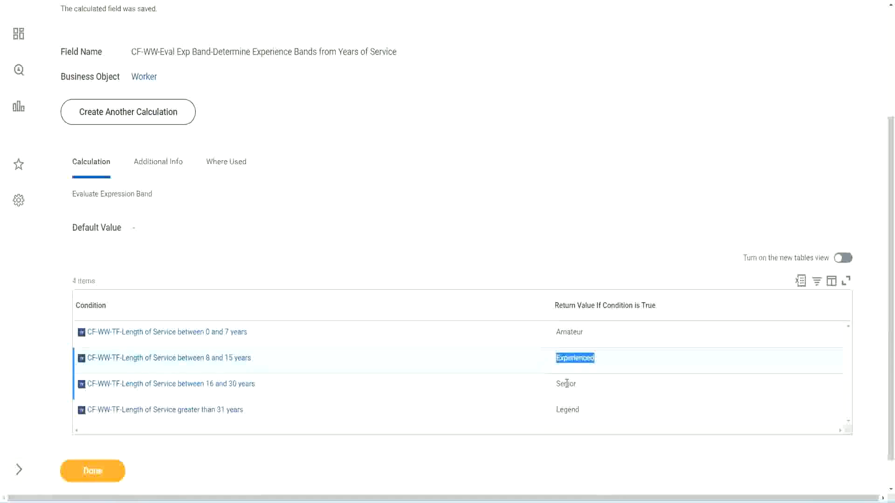
double_click(566, 383)
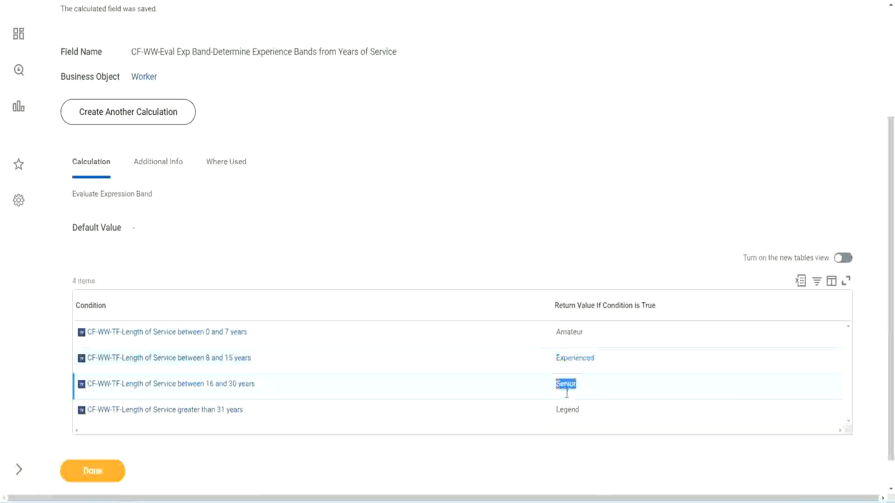
left_click(569, 406)
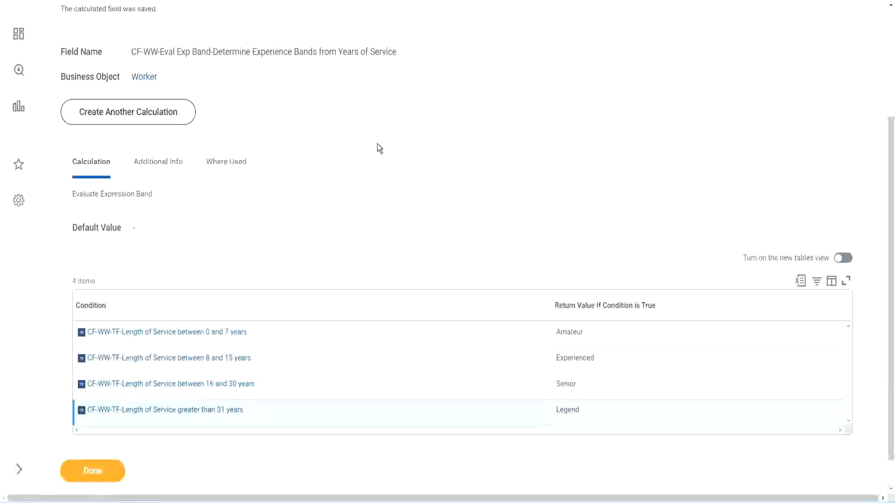
scroll(380, 148, "up", 3)
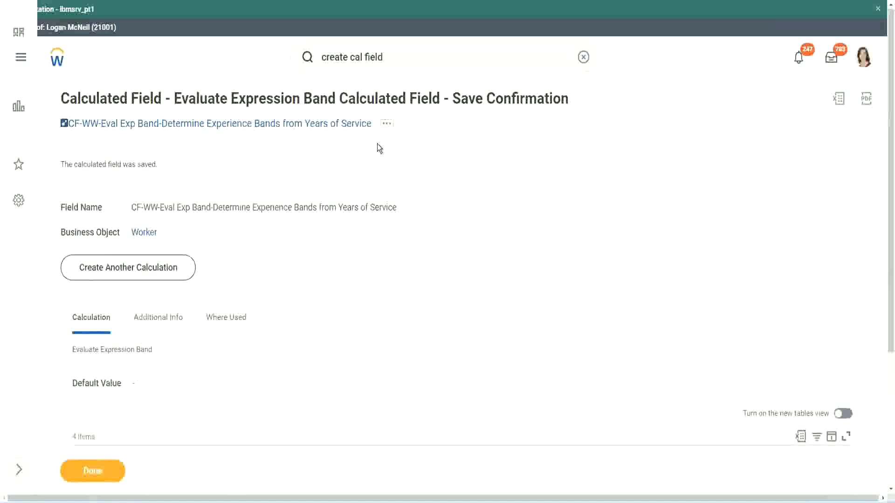
right_click(293, 127)
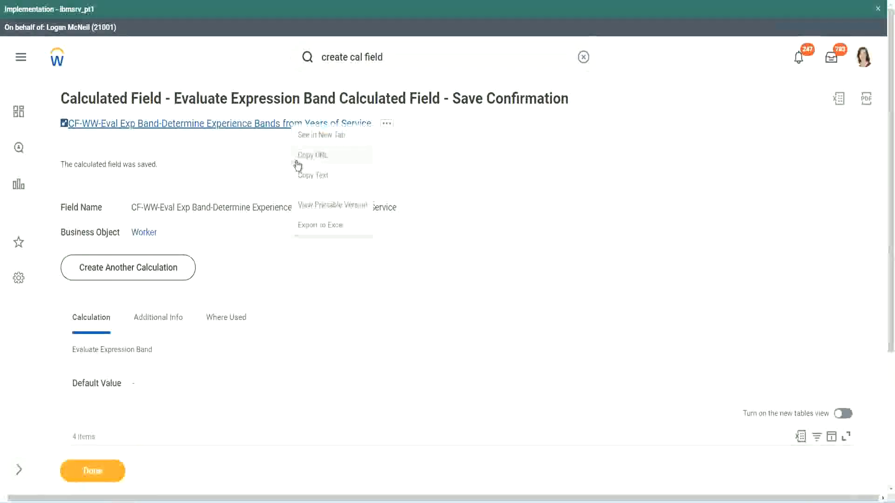
left_click(310, 176)
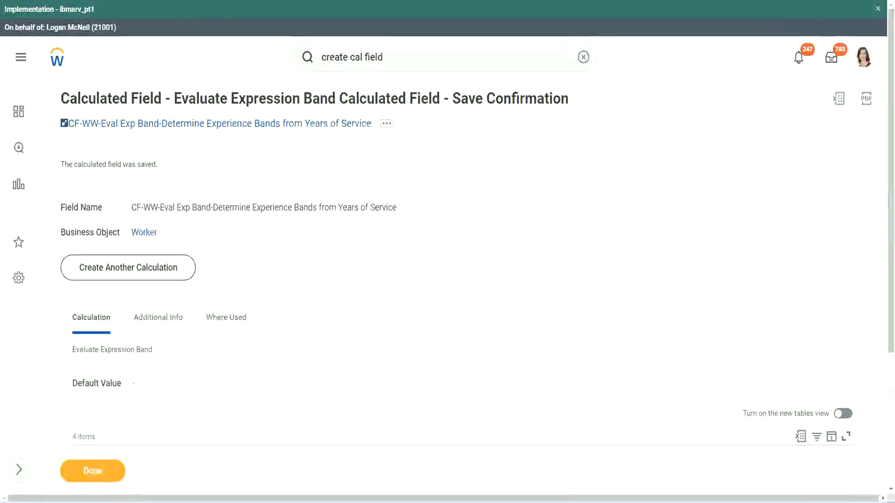
Review the saved field's conditions and return values alongside the calculated field functions slide and the experience band notes in Notepad++.
scroll(295, 361, "down", 2)
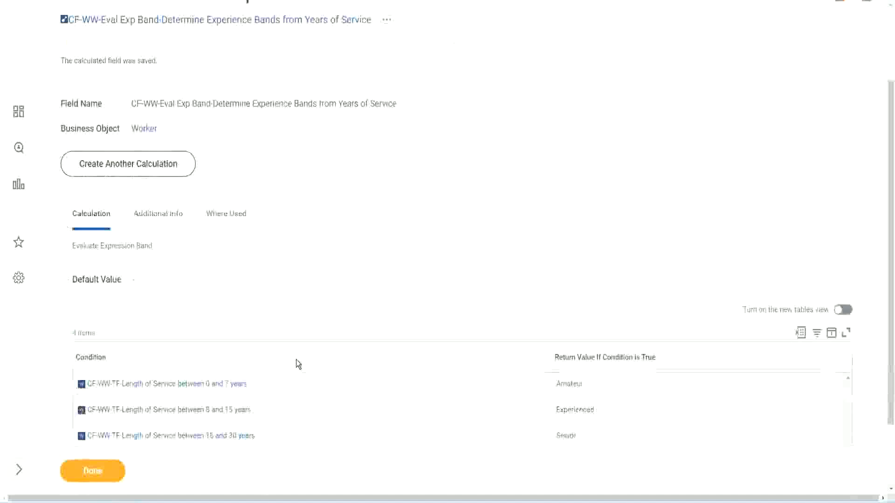
scroll(296, 364, "down", 1)
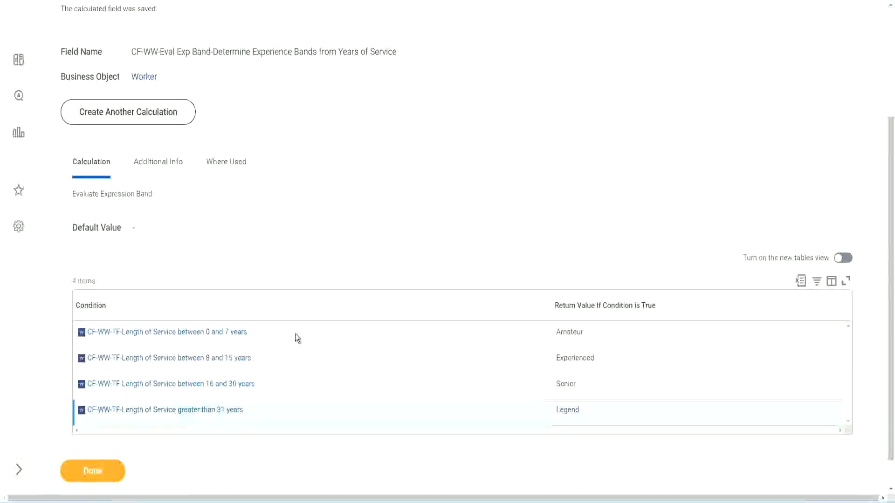
scroll(295, 333, "down", 1)
scroll(312, 210, "up", 2)
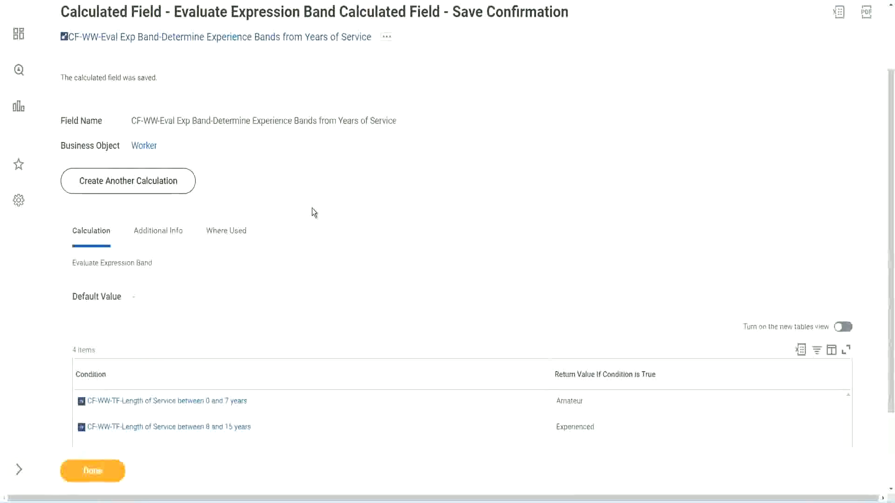
scroll(312, 207, "down", 2)
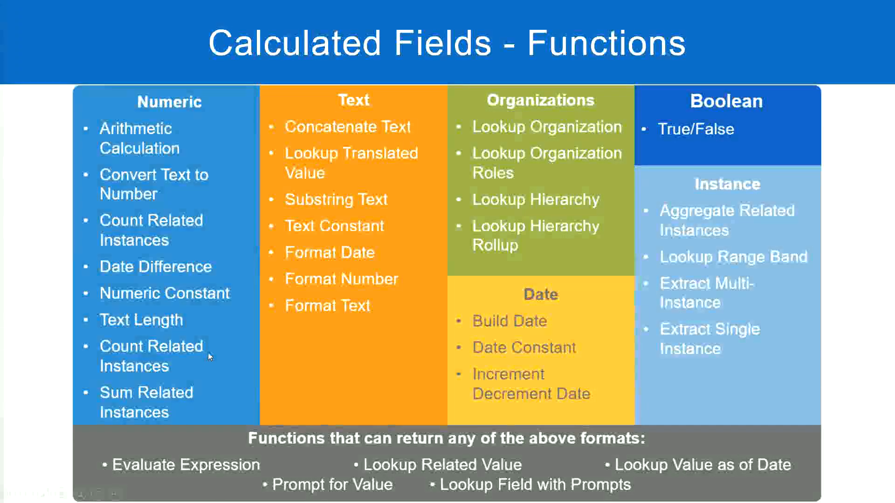
key("alt+Tab")
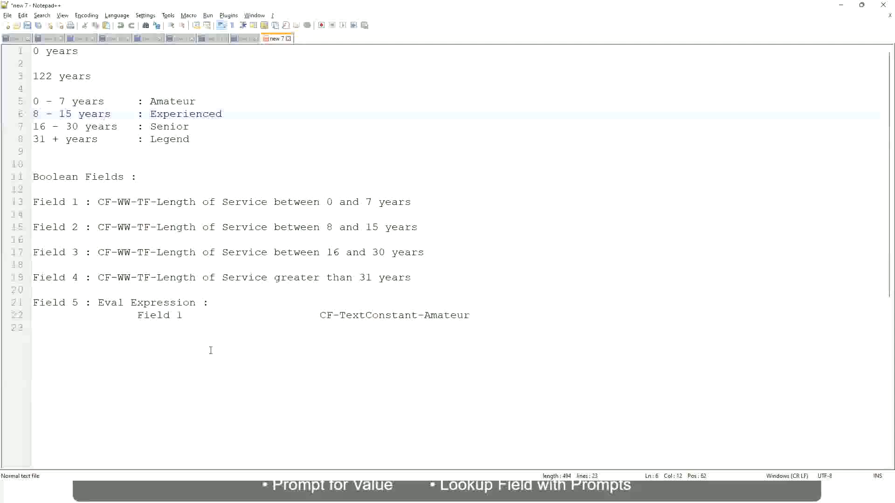
key("alt+Tab")
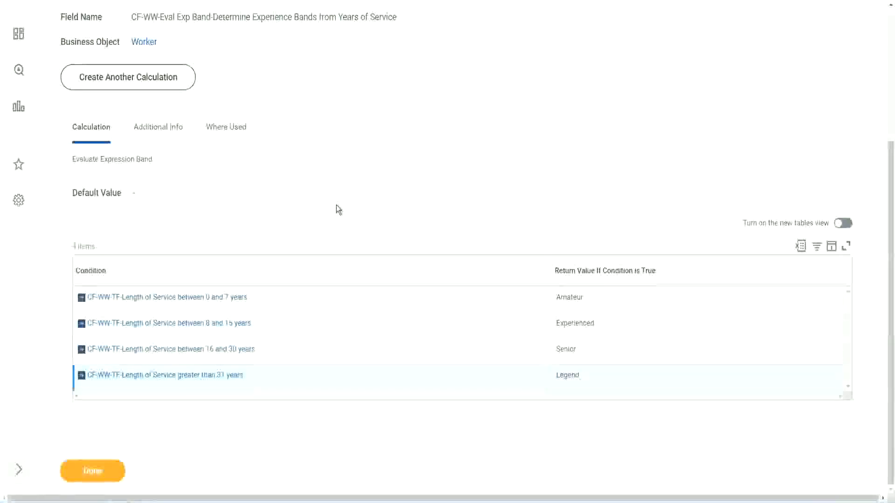
scroll(336, 205, "up", 1)
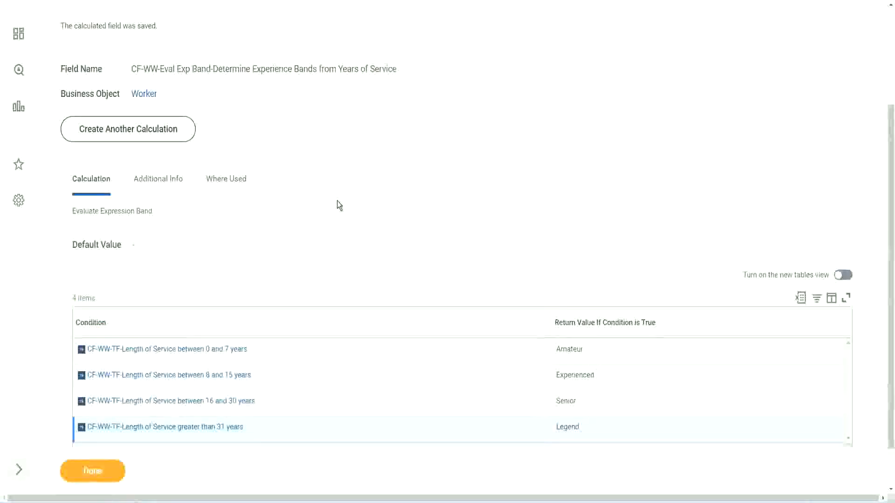
scroll(336, 200, "down", 1)
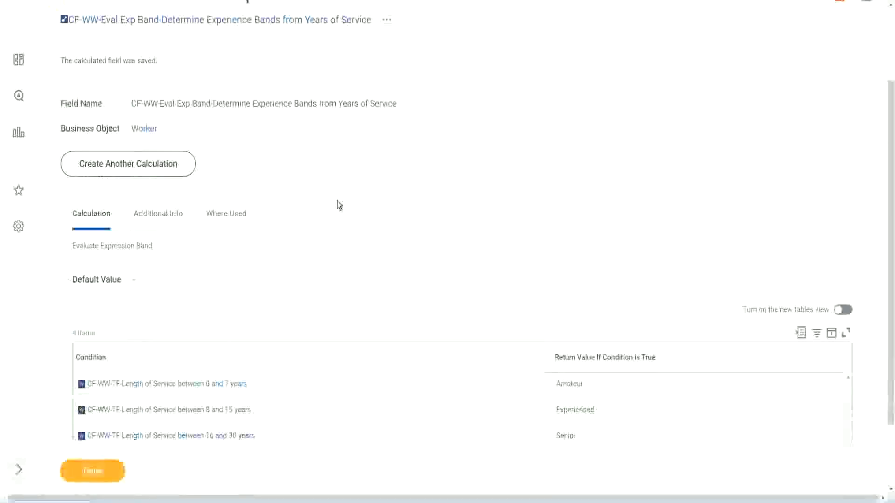
Close the calculated field's save confirmation and open the WW Employee Details custom report for editing.
left_click(102, 470)
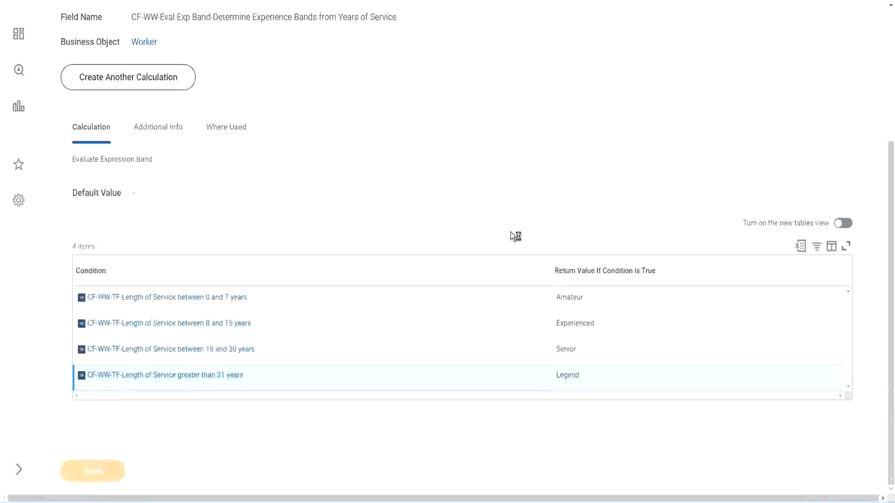
scroll(401, 208, "down", 3)
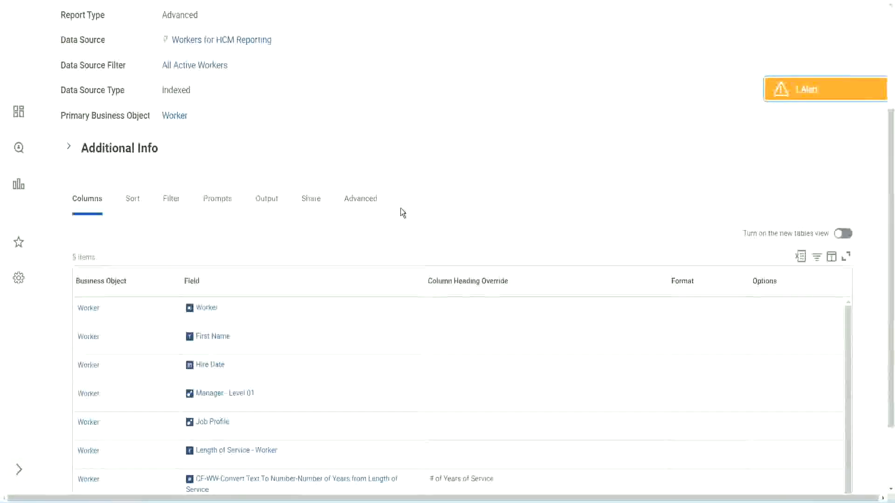
scroll(401, 208, "up", 3)
left_click(309, 99)
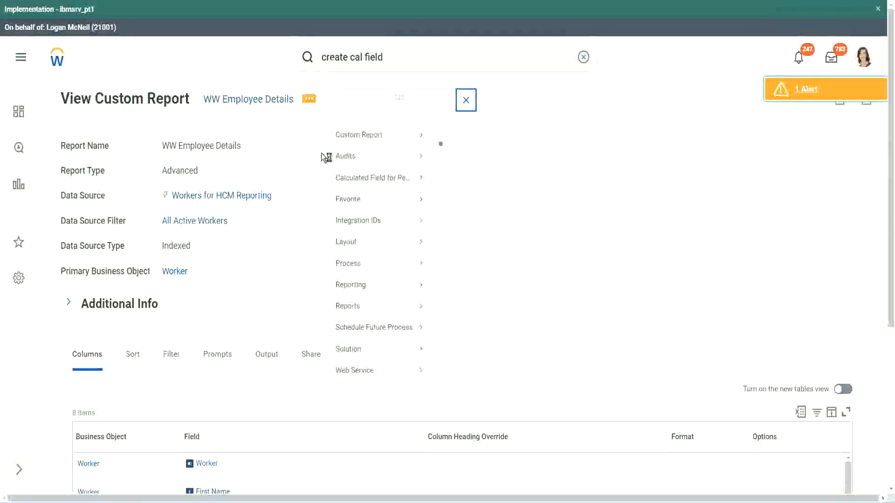
mouse_move(360, 149)
left_click(452, 150)
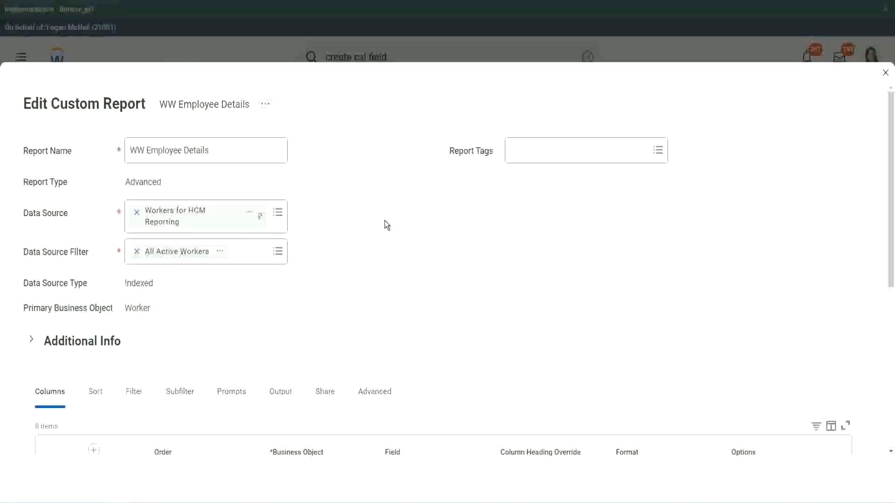
Add a new Worker column row below the Experience Bands column in the report.
scroll(385, 220, "down", 9)
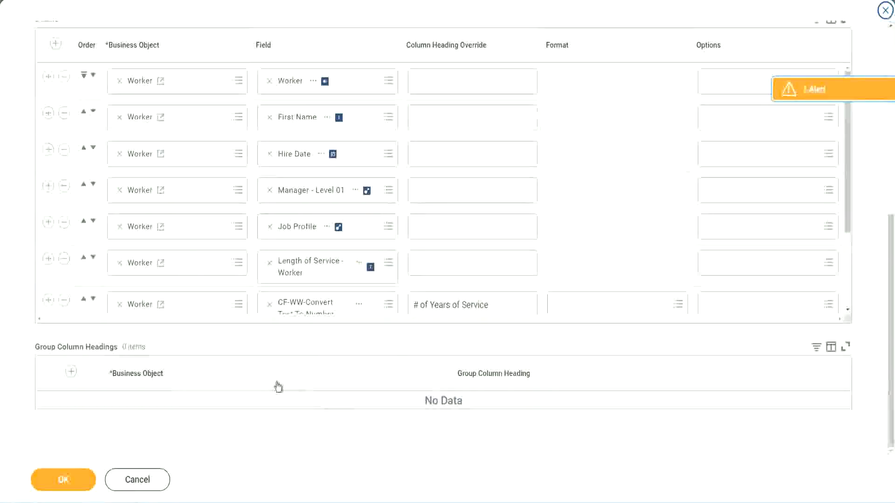
scroll(158, 255, "down", 3)
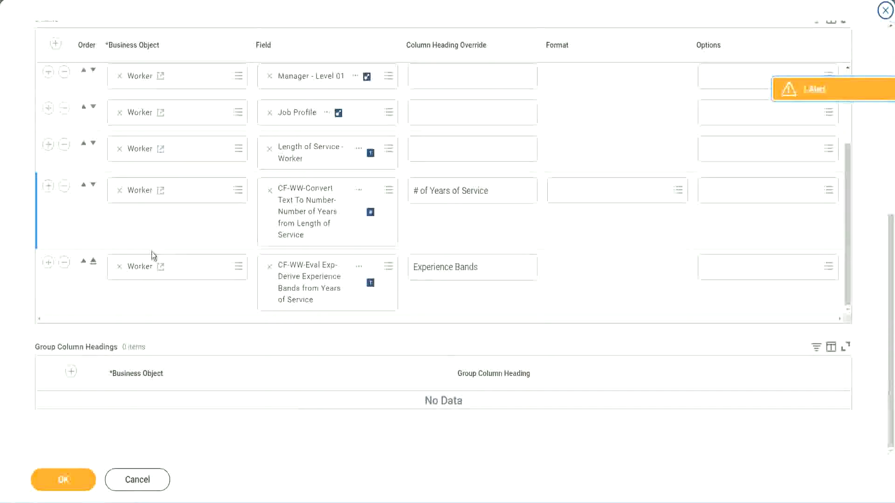
left_click(49, 263)
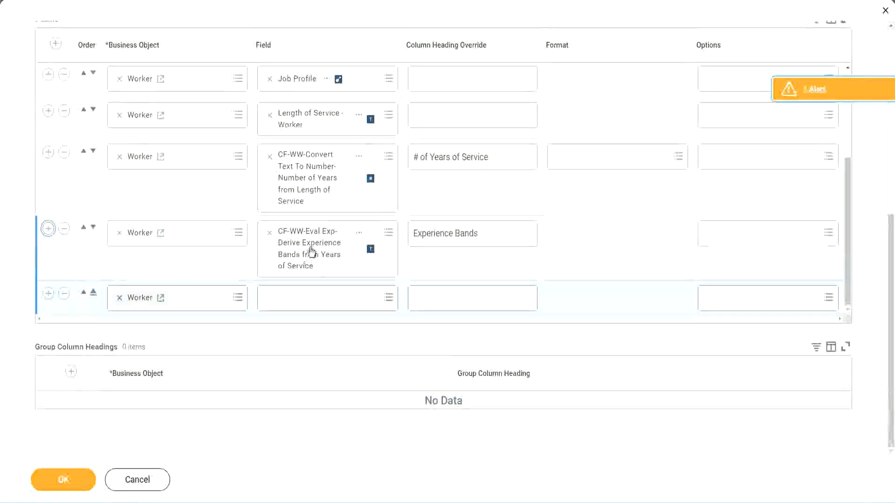
right_click(311, 254)
left_click(337, 301)
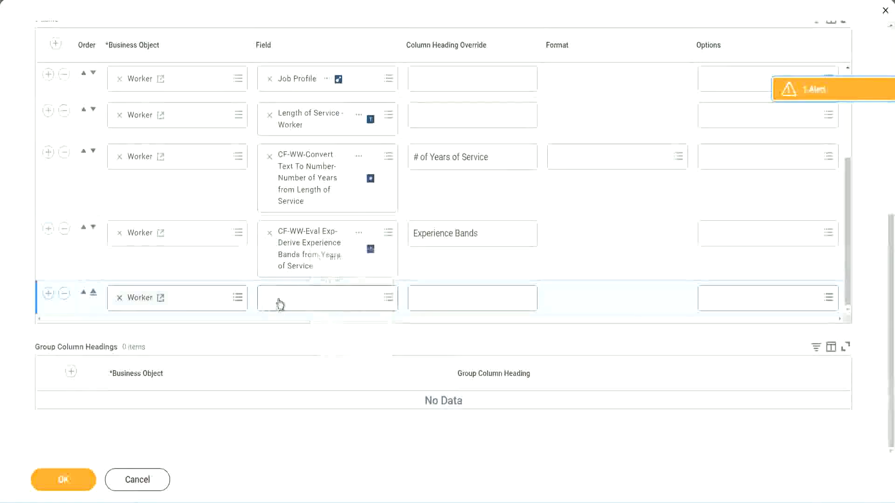
Search the new row's field for "CF-WW-Eval Exp Band" and select "CF-WW-Eval Exp Band-Determine Experience Bands from Years of Service".
left_click(333, 303)
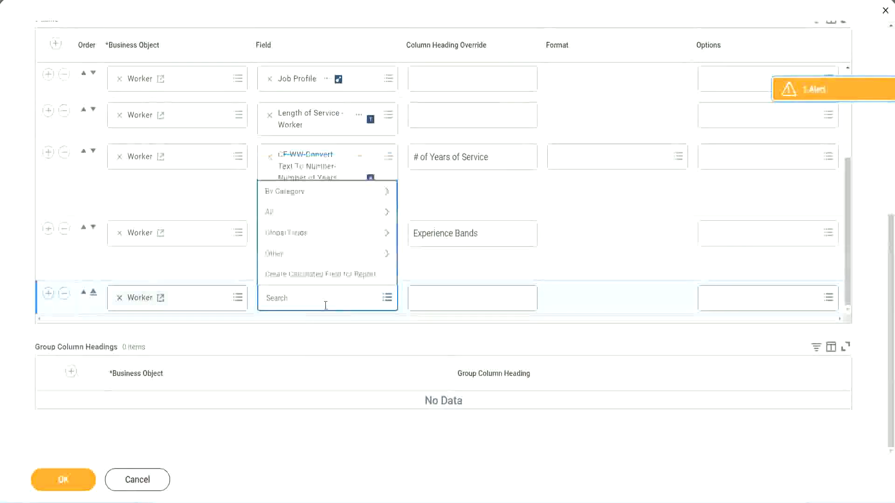
key("ctrl+v")
left_click_drag(327, 297, 228, 297)
left_click(317, 299)
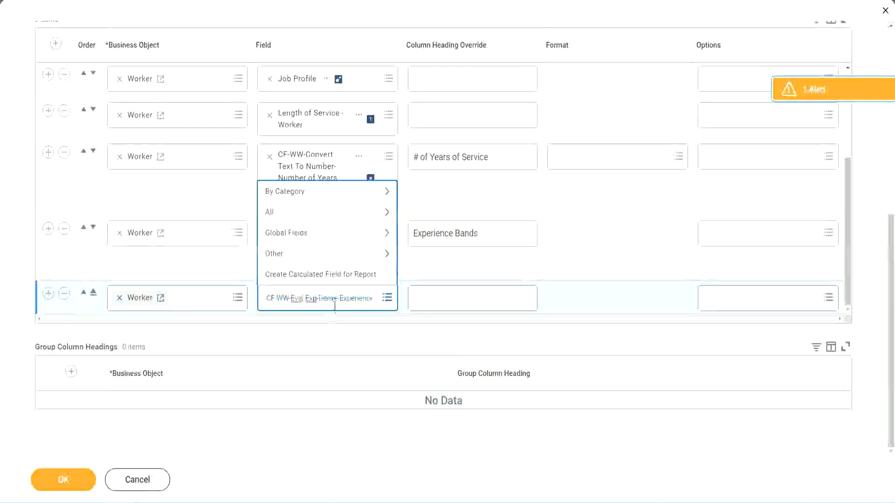
type("Band")
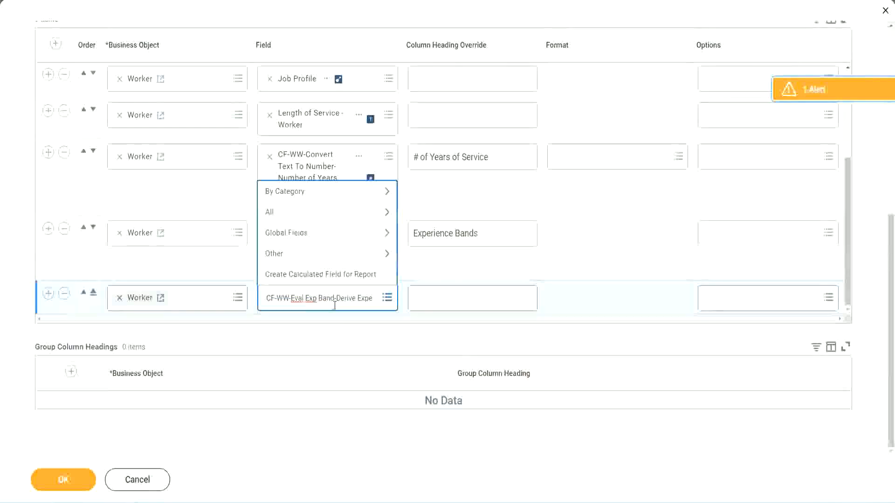
key("Delete")
key("Delete")
key("Delete")
key("Delete")
key("Delete")
key("Delete")
key("Delete")
key("Delete")
key("Delete")
key("Delete")
key("Delete")
key("Delete")
key("Delete")
key("Delete")
key("Delete")
key("Delete")
key("Delete")
key("Delete")
key("Delete")
key("Delete")
key("Delete")
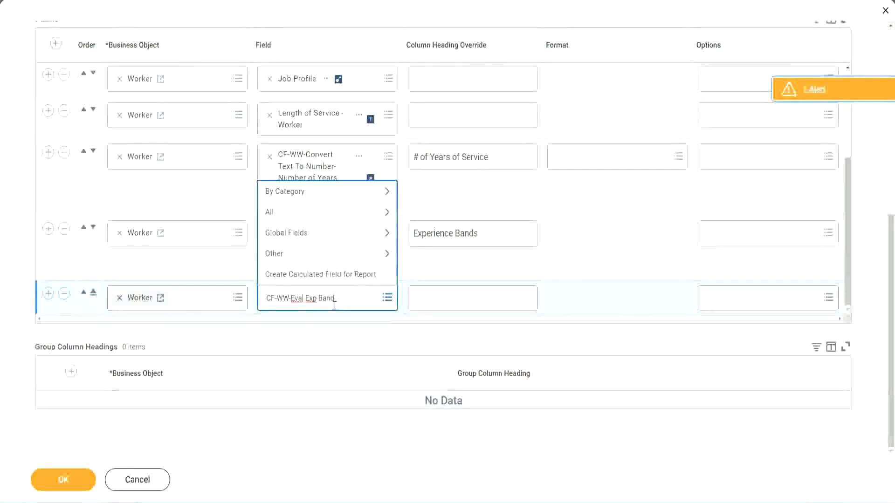
key("Return")
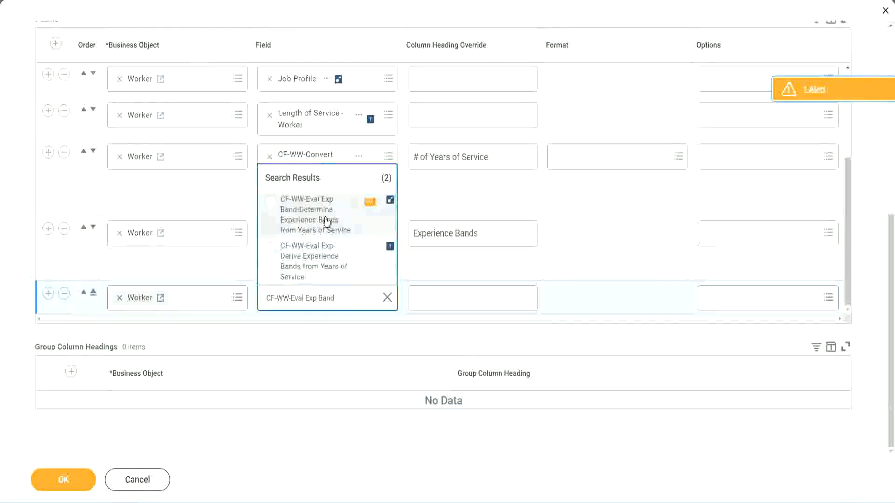
left_click(326, 220)
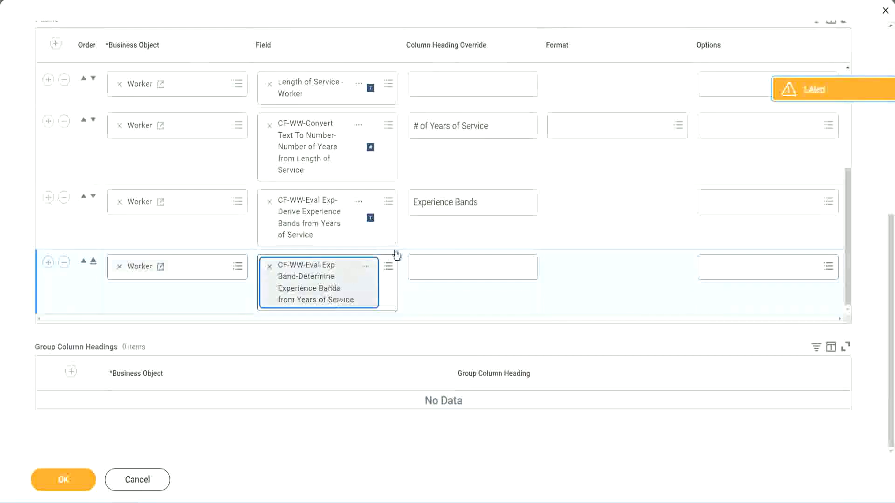
Set the new column's heading override to "Experience Bands (Eval Exp Bands)", reusing the heading text from the row above.
left_click(492, 203)
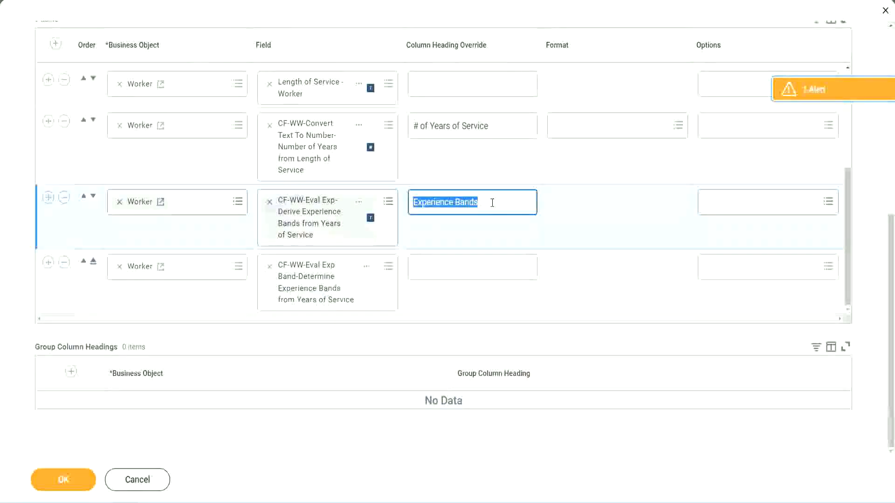
left_click(434, 266)
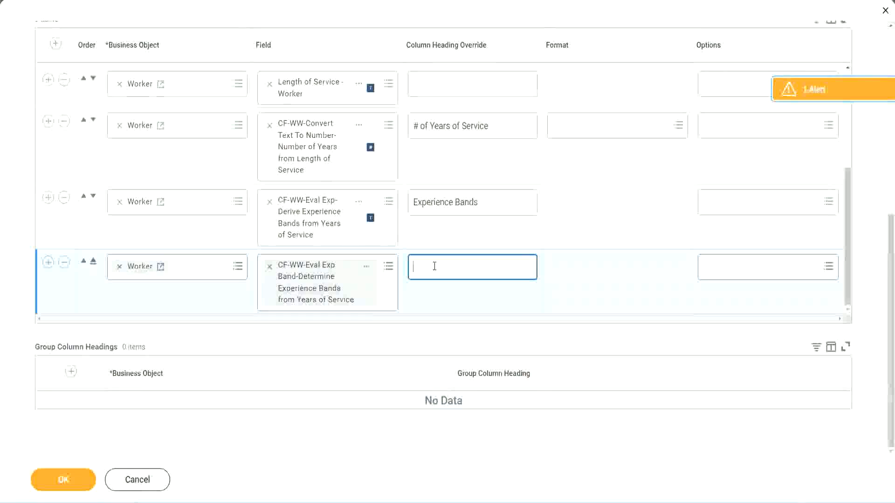
key("ctrl+v")
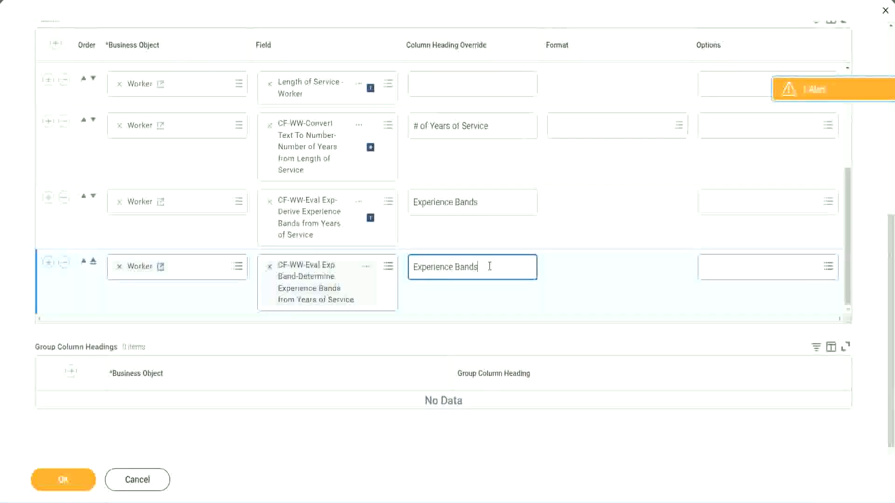
type("(")
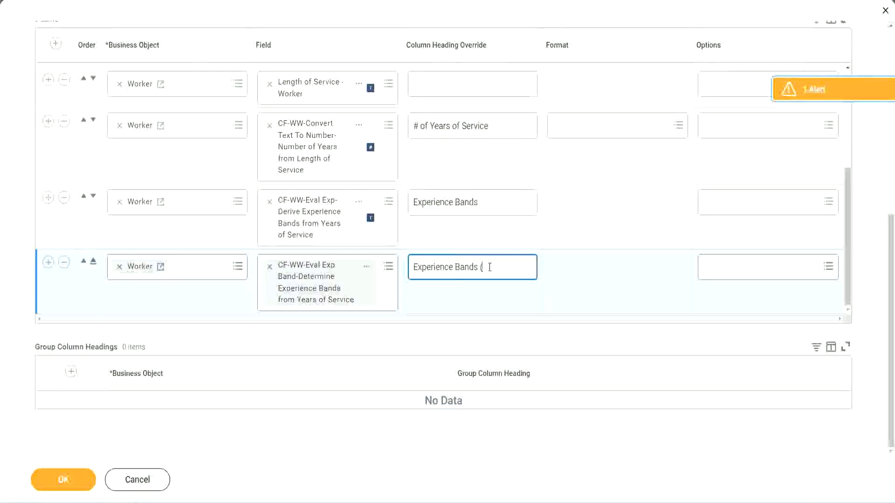
type("Eval Exp Bands)")
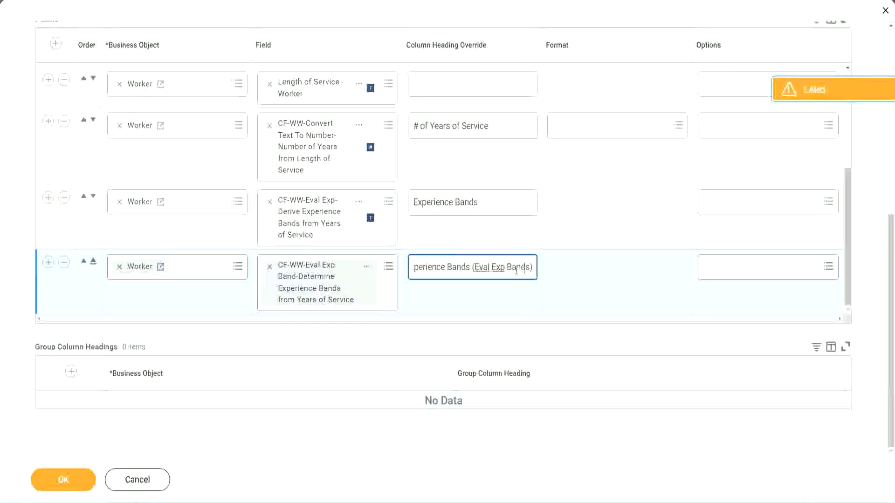
double_click(498, 267)
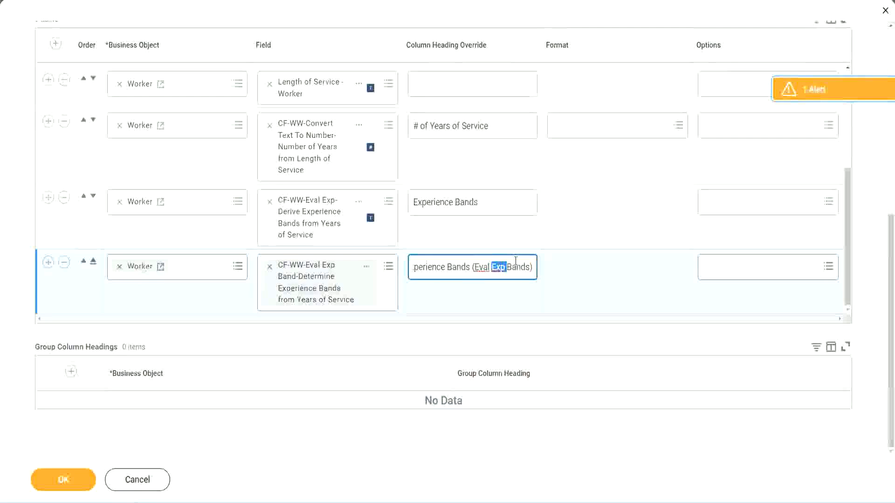
left_click(515, 261)
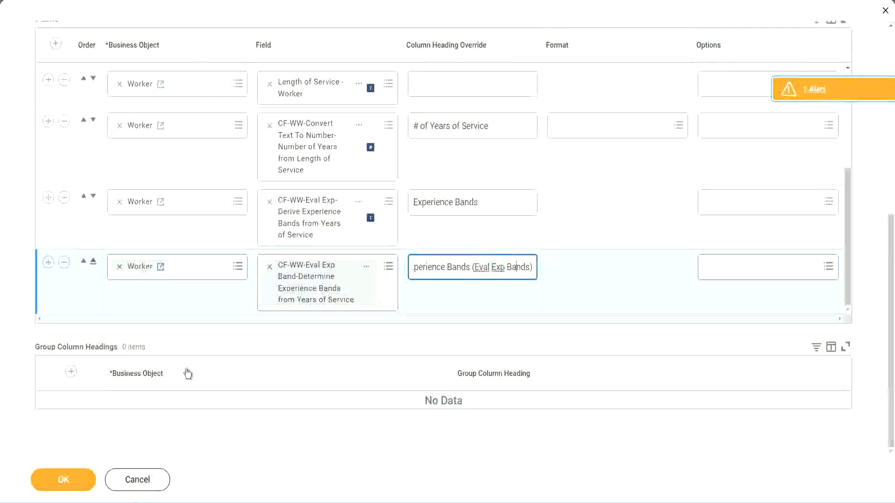
Save the edited WW Employee Details report and run it.
left_click(67, 481)
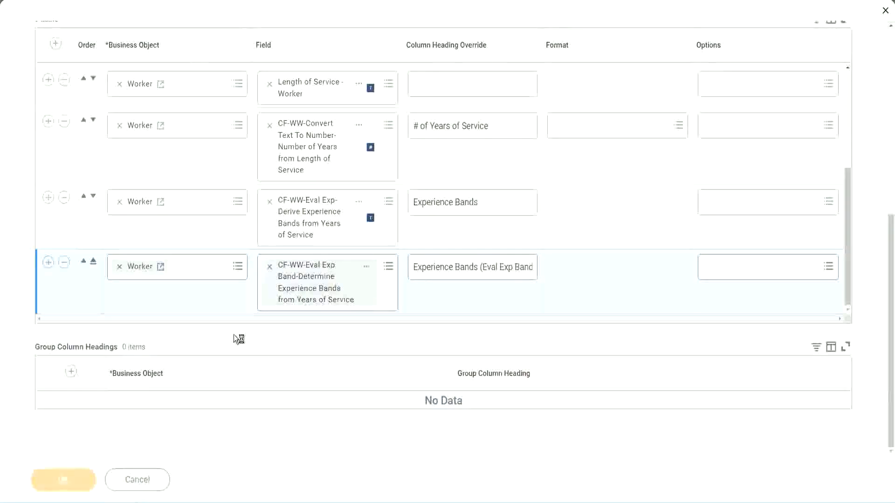
left_click(103, 472)
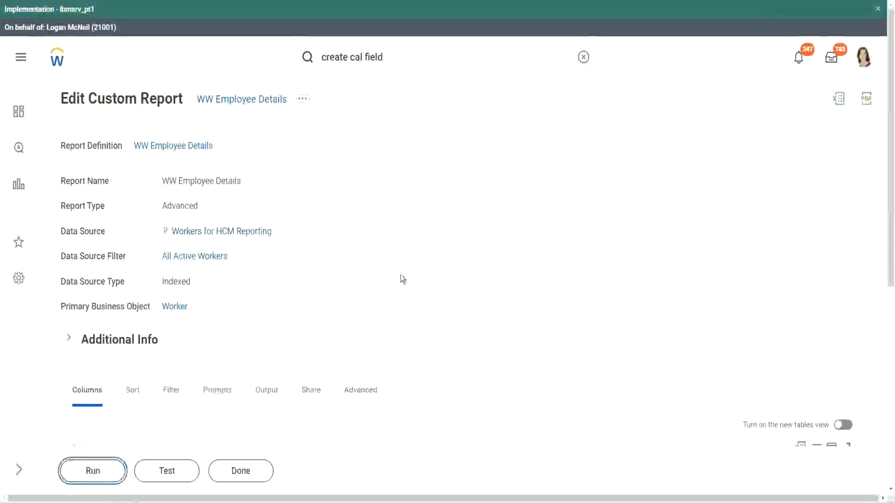